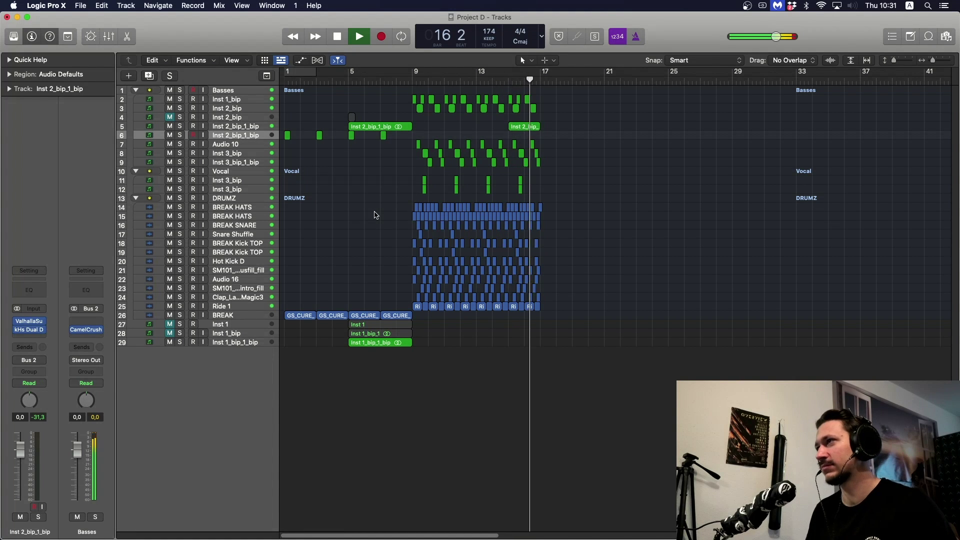
- Solo the Inst 2_bip_1_bip riser on track 5, set a cycle range starting at bar 5 and audition it
{"action": "key", "text": "space"}
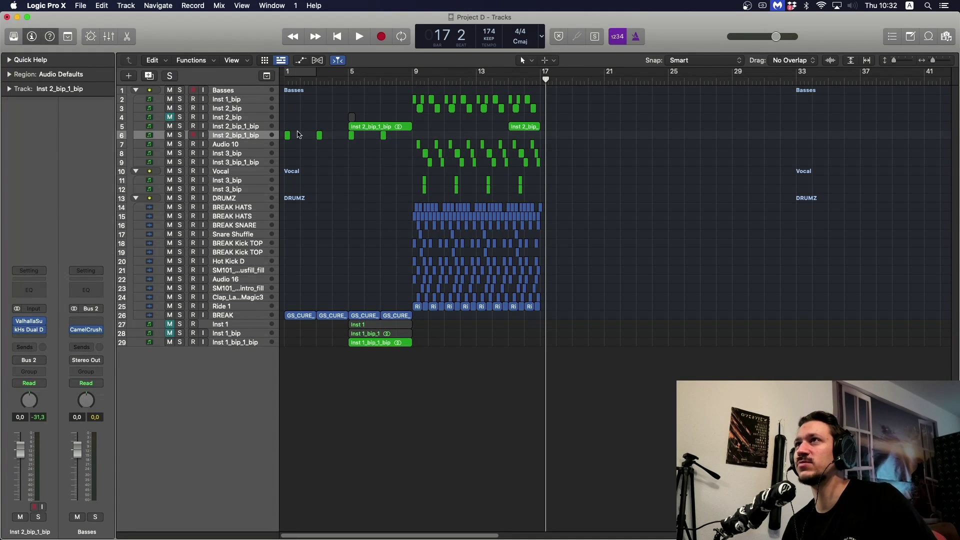
{"action": "left_click", "coordinate": [252, 127]}
{"action": "key", "text": "ctrl+z"}
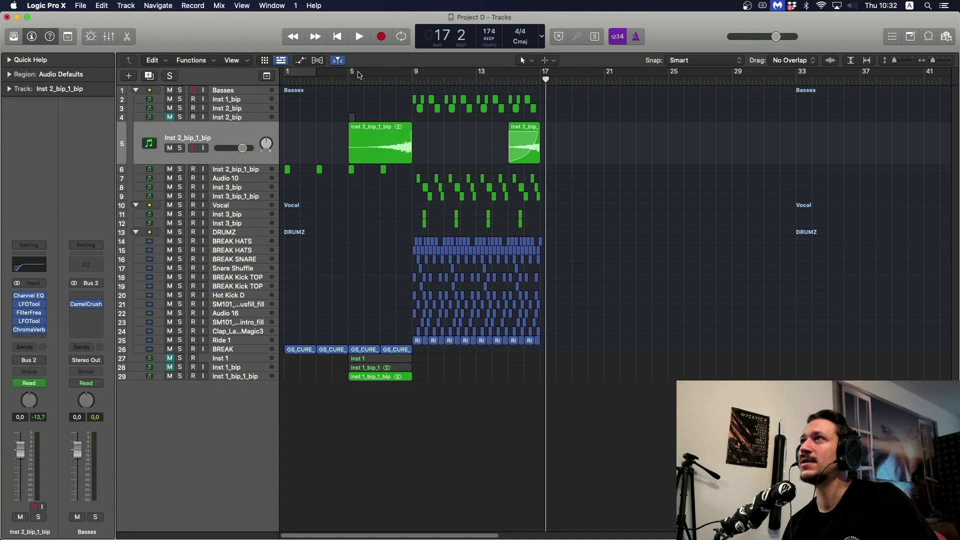
{"action": "left_click_drag", "start_coordinate": [358, 75], "coordinate": [460, 75]}
{"action": "left_click", "coordinate": [180, 148]}
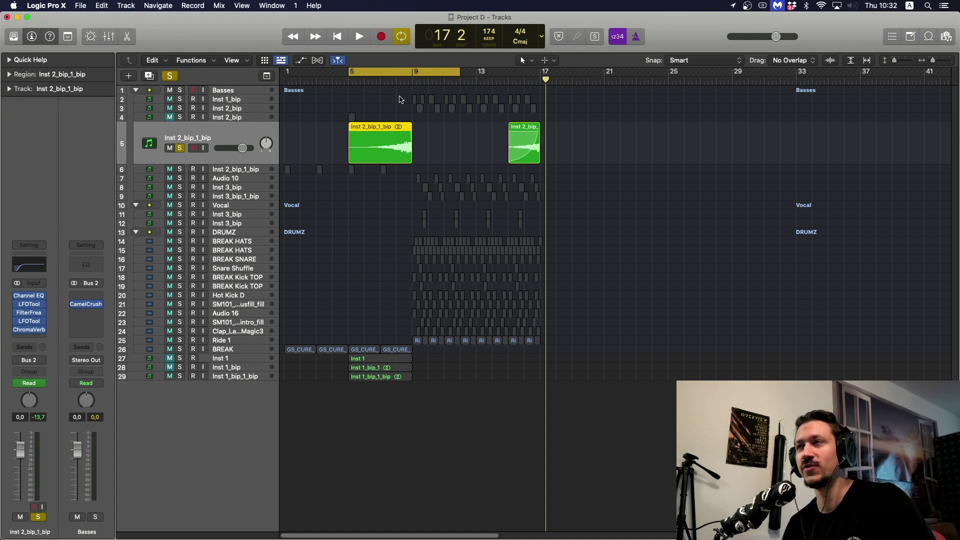
{"action": "key", "text": "space"}
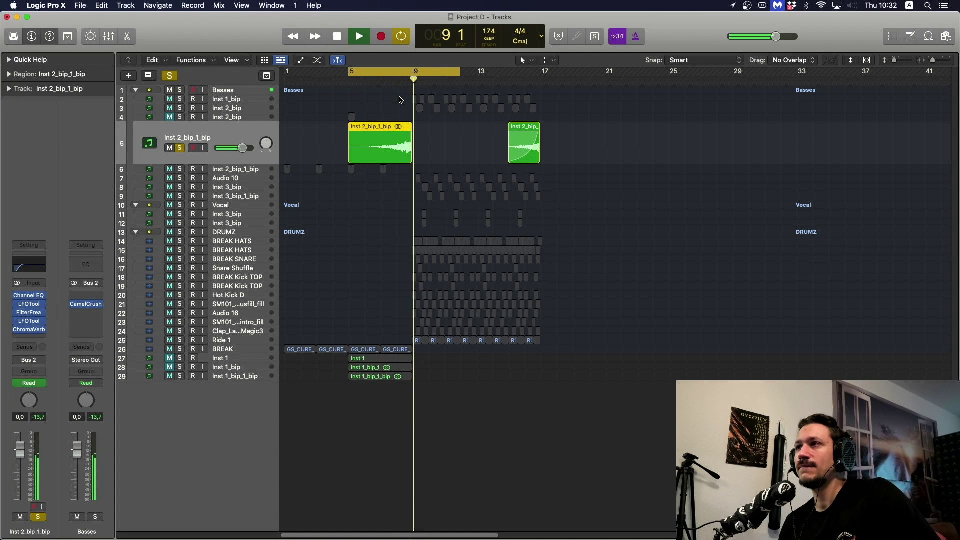
{"action": "key", "text": "space"}
- Switch the solo from track 5 to Inst 1_bip_1_bip on track 29 and audition its enlarged region from bar 5
{"action": "left_click", "coordinate": [181, 376]}
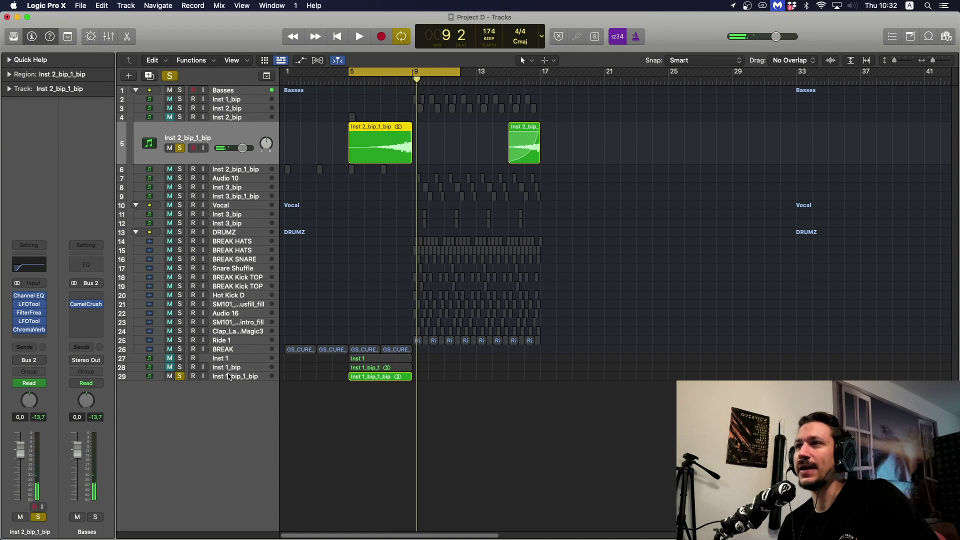
{"action": "left_click", "coordinate": [179, 149]}
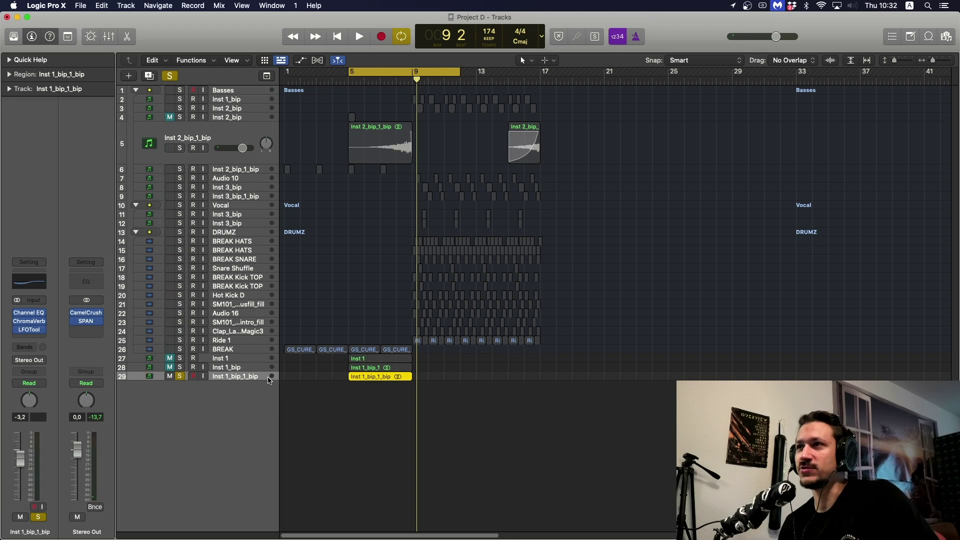
{"action": "left_click", "coordinate": [363, 379]}
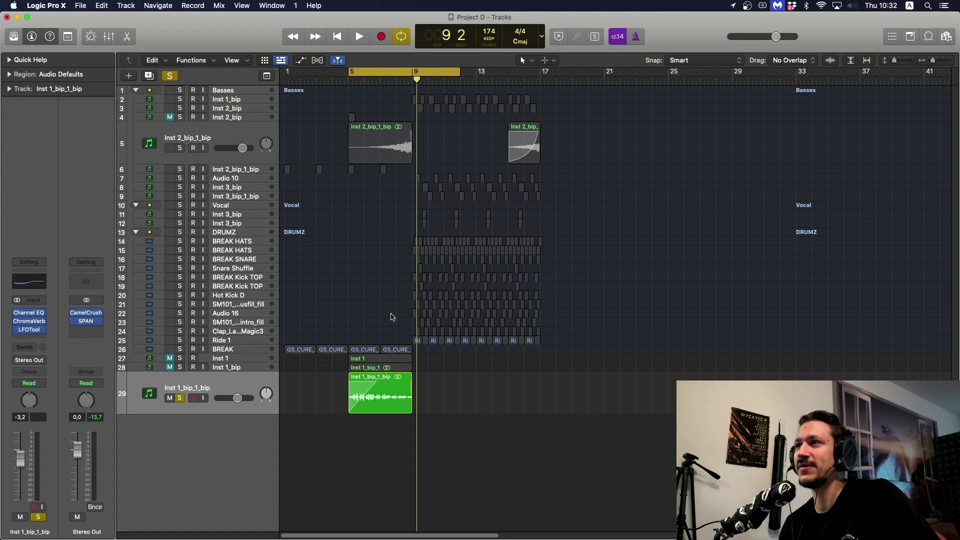
{"action": "key", "text": "space"}
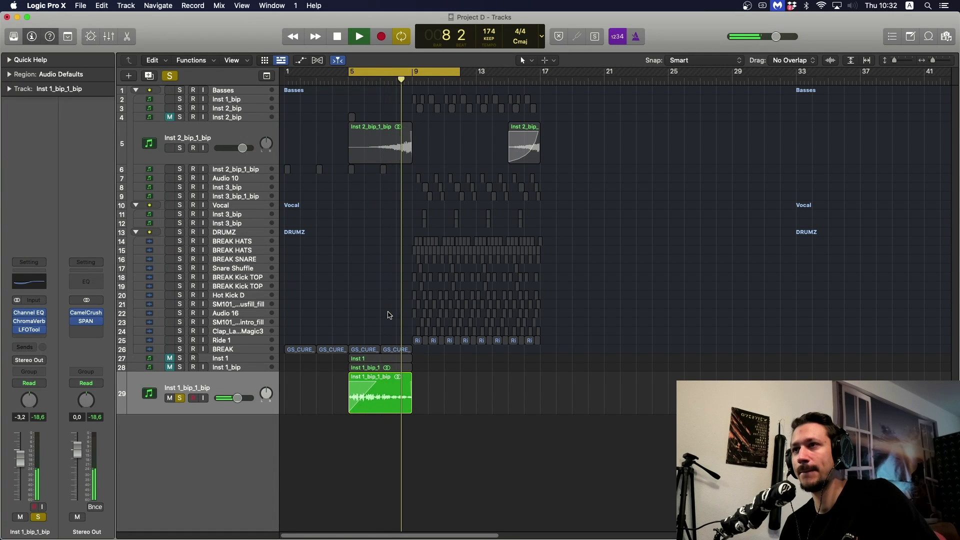
{"action": "key", "text": "space"}
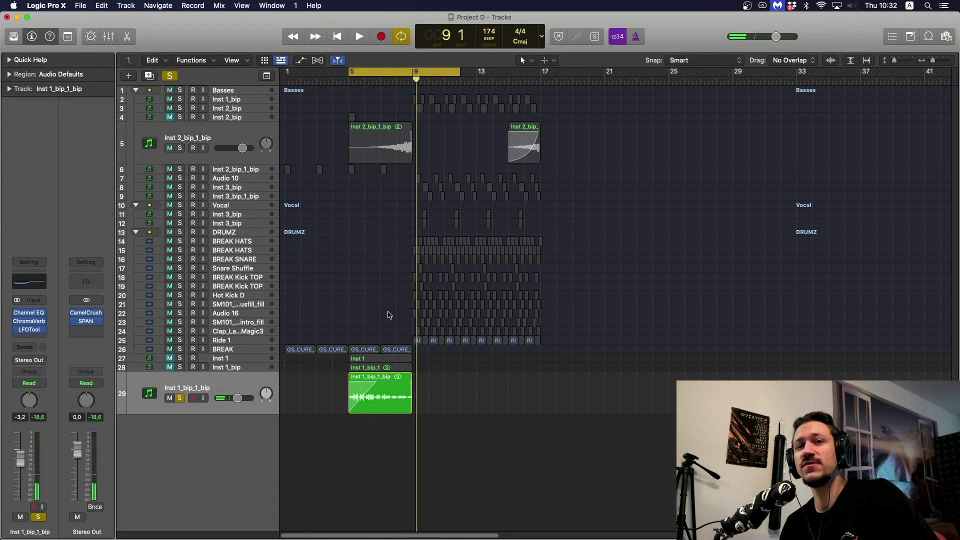
- Move the cycle range to about bars 8 to 18
{"action": "left_click", "coordinate": [291, 114]}
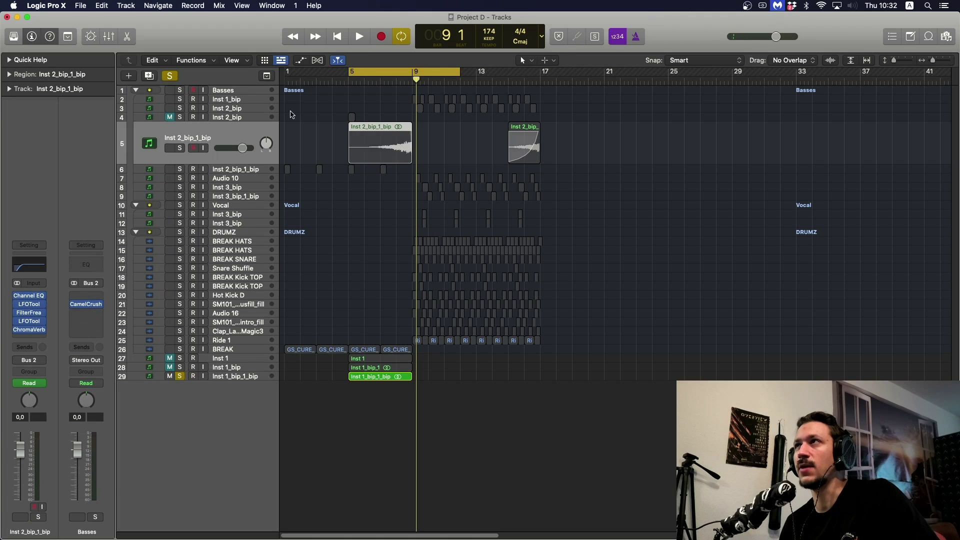
{"action": "key", "text": "ctrl+z"}
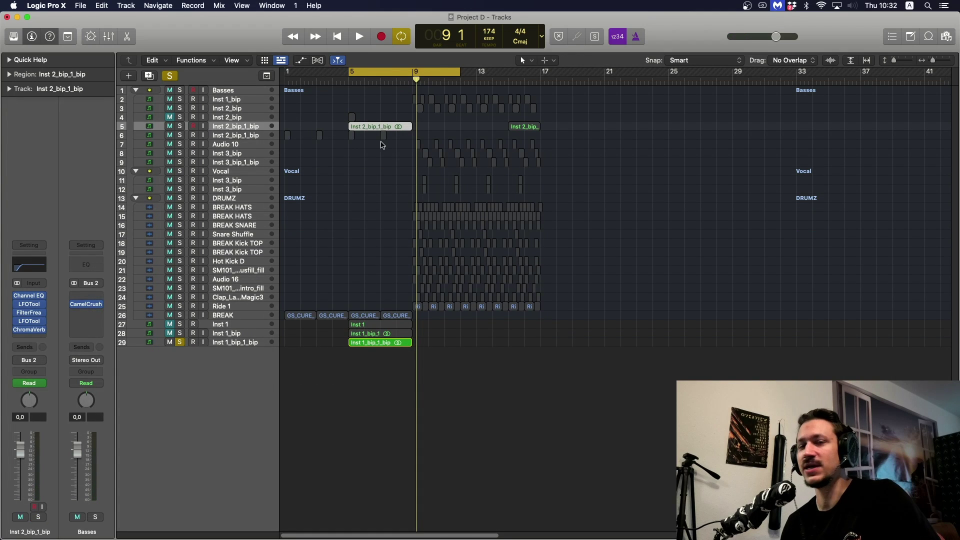
{"action": "scroll", "coordinate": [381, 154], "scroll_direction": "right", "scroll_amount": 2}
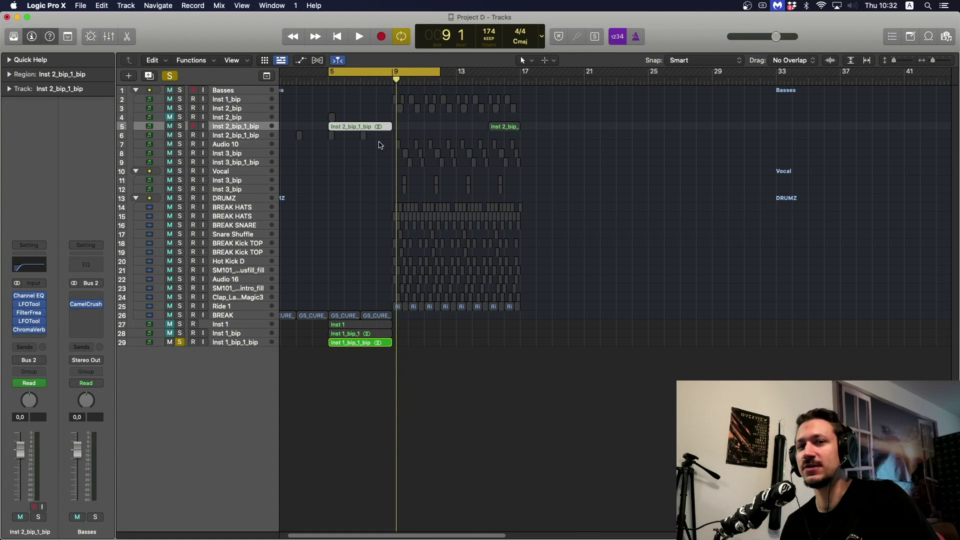
{"action": "scroll", "coordinate": [380, 145], "scroll_direction": "right", "scroll_amount": 1}
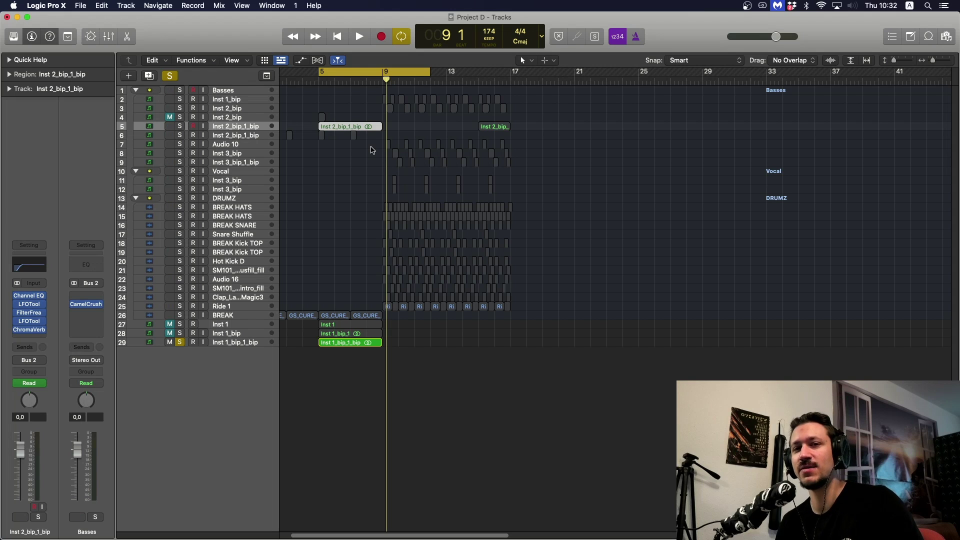
{"action": "left_click_drag", "start_coordinate": [376, 78], "coordinate": [525, 79]}
{"action": "left_click", "coordinate": [464, 128]}
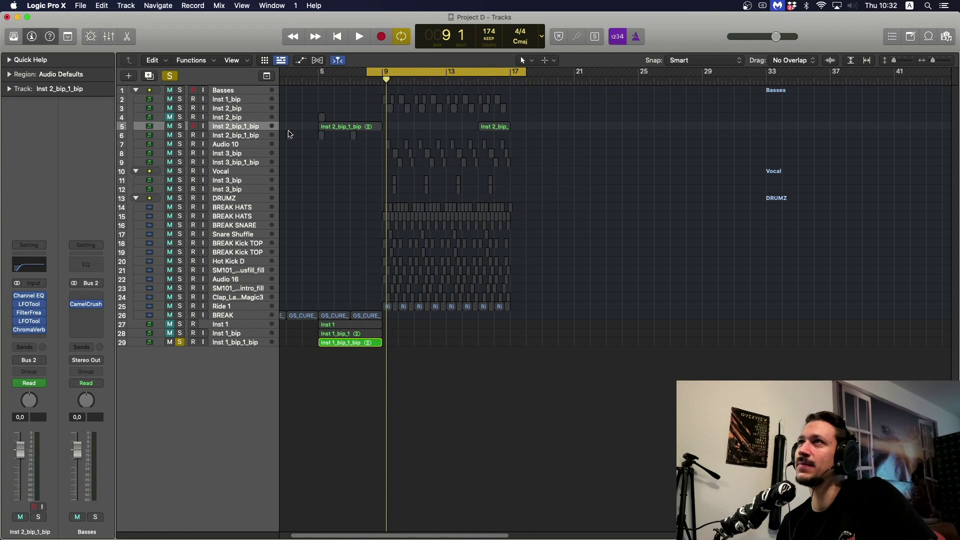
- Examine the enlarged waveforms on track 5 alongside the Inst 1_bip_1_bip track 29
{"action": "left_click", "coordinate": [261, 124]}
{"action": "key", "text": "ctrl+z"}
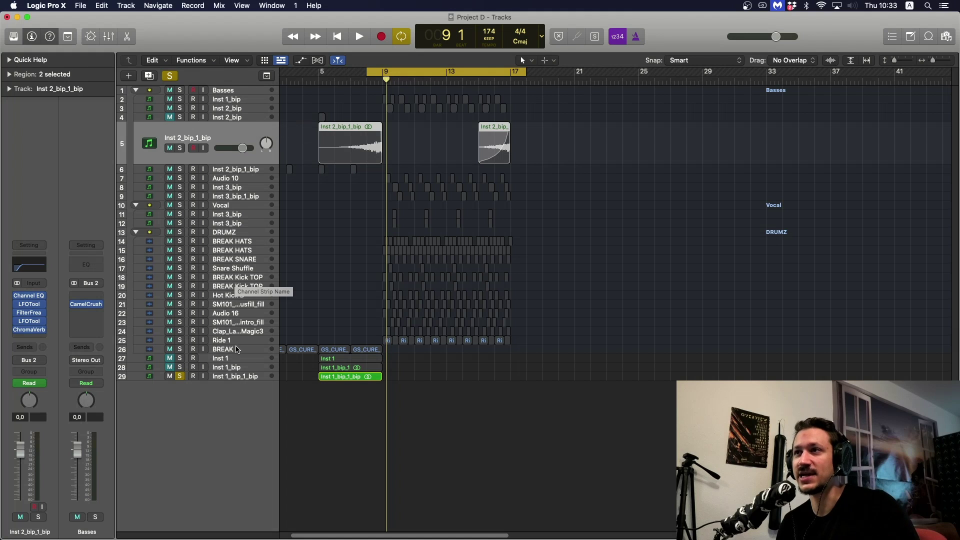
{"action": "left_click", "coordinate": [236, 376]}
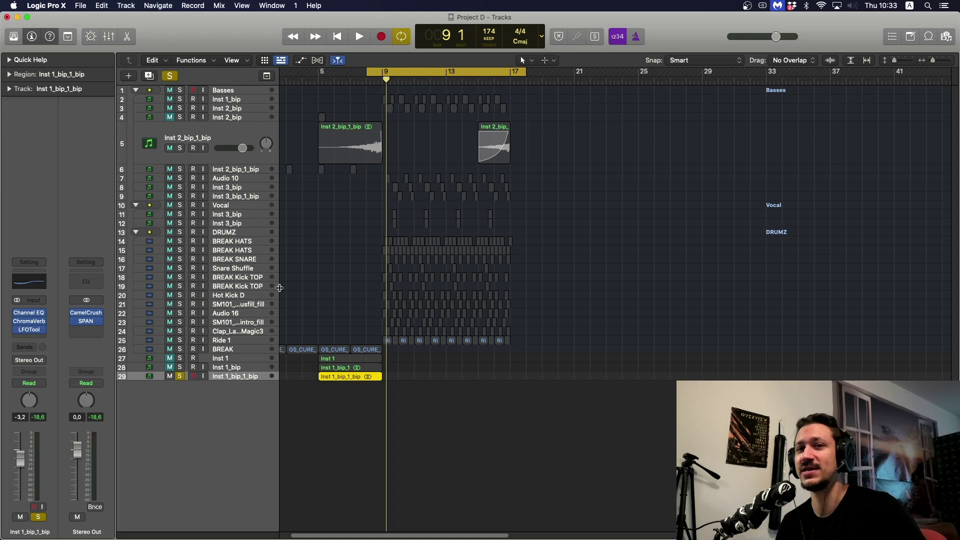
{"action": "left_click", "coordinate": [349, 102]}
{"action": "left_click", "coordinate": [247, 125]}
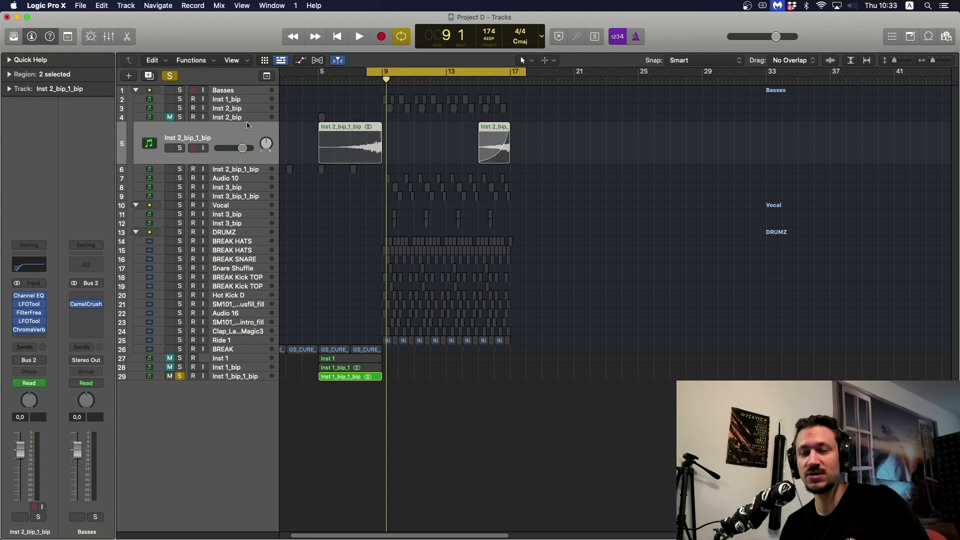
- Mute the Inst 2_bip_1_bip riser on track 5 and clear the solos on tracks 4 and 29
{"action": "left_click", "coordinate": [180, 127]}
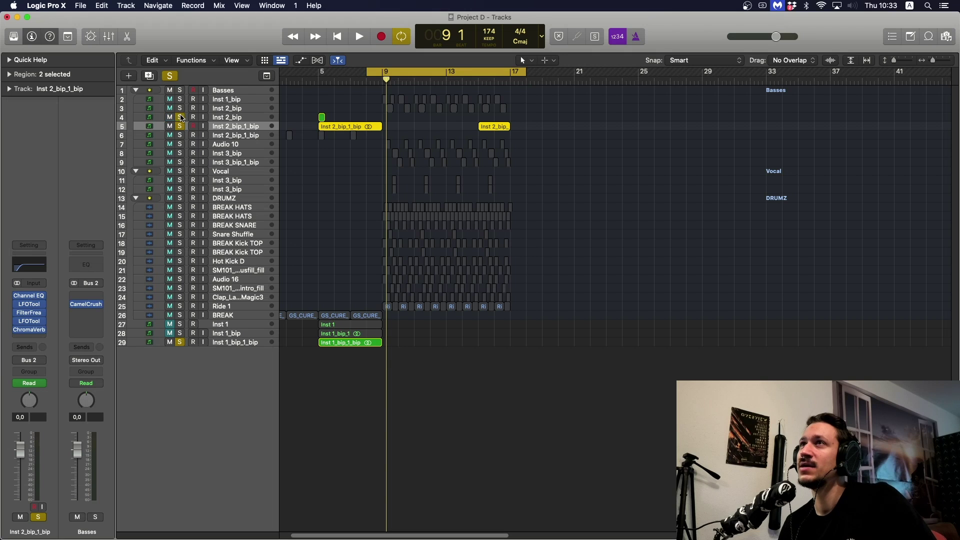
{"action": "left_click", "coordinate": [171, 127]}
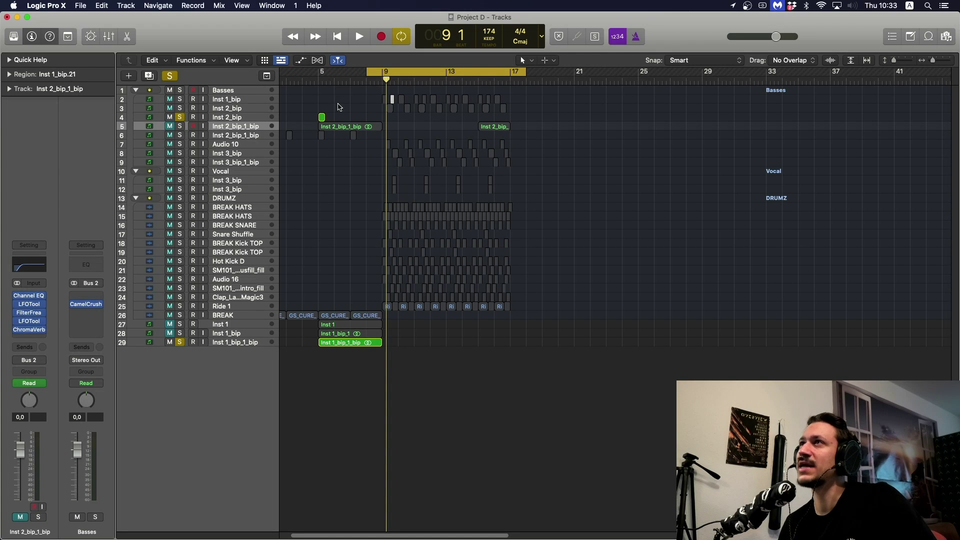
{"action": "left_click", "coordinate": [179, 118]}
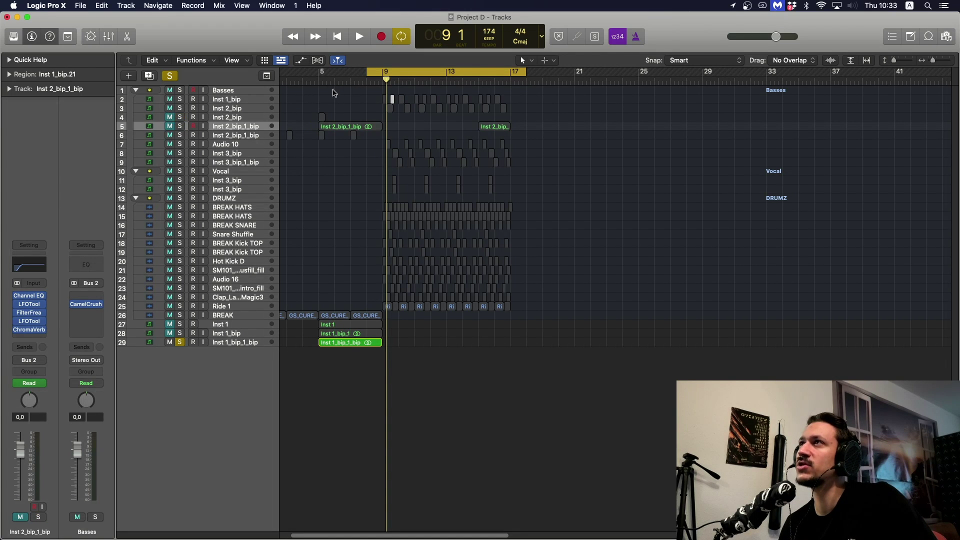
{"action": "left_click", "coordinate": [180, 343]}
- Cycle about bars 9 to 11, audition the Inst 2_bip bass on track 3 in solo, and release the solo
{"action": "left_click_drag", "start_coordinate": [381, 75], "coordinate": [414, 75]}
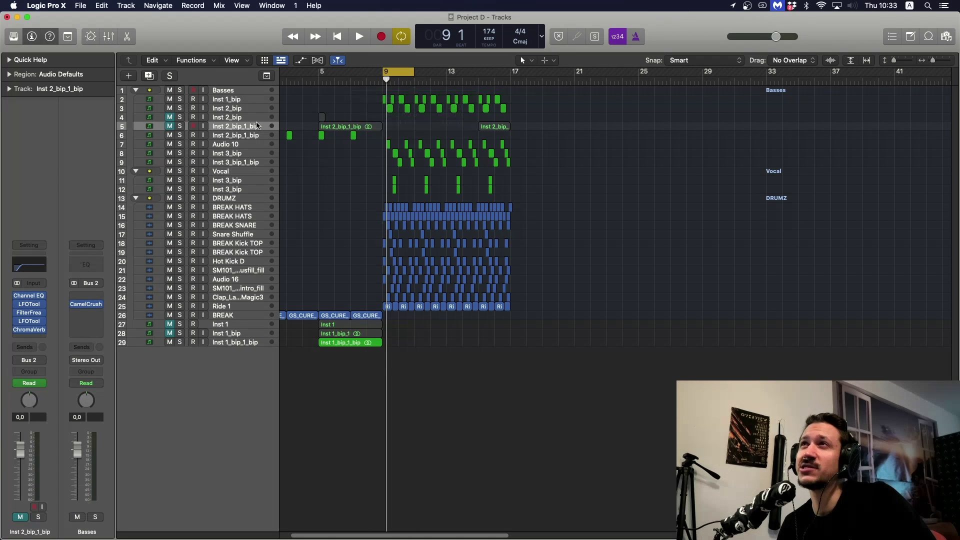
{"action": "left_click", "coordinate": [180, 108]}
{"action": "left_click", "coordinate": [234, 109]}
{"action": "key", "text": "space"}
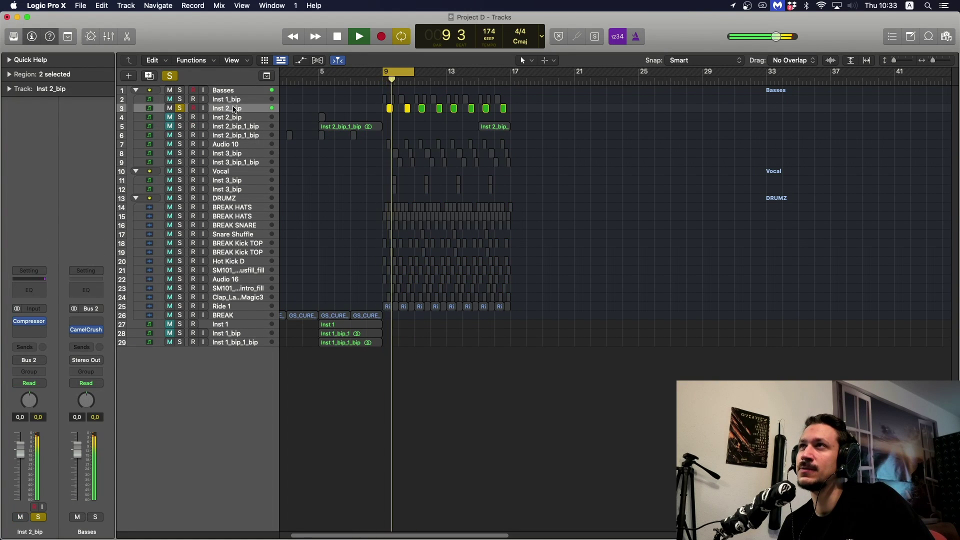
{"action": "key", "text": "space"}
{"action": "key", "text": "space"}
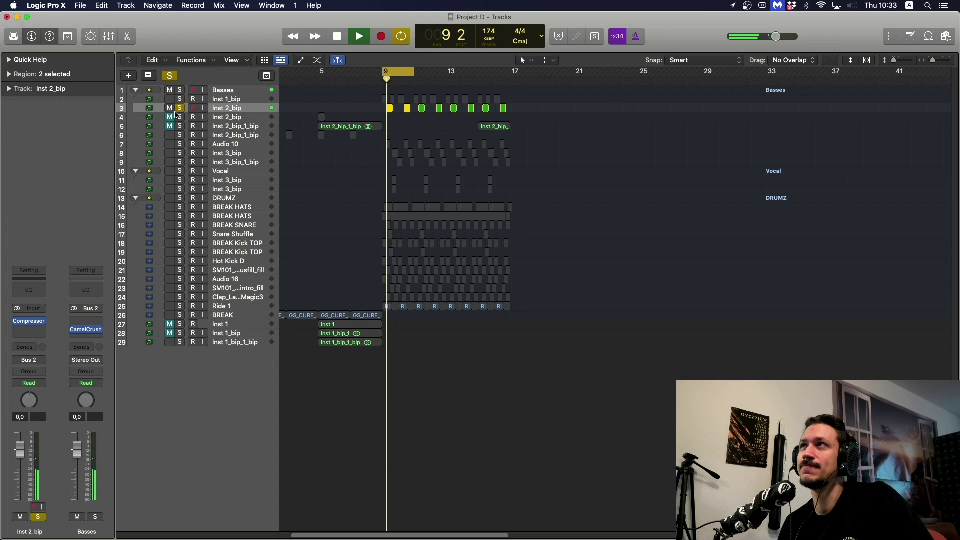
{"action": "left_click", "coordinate": [180, 109]}
{"action": "key", "text": "space"}
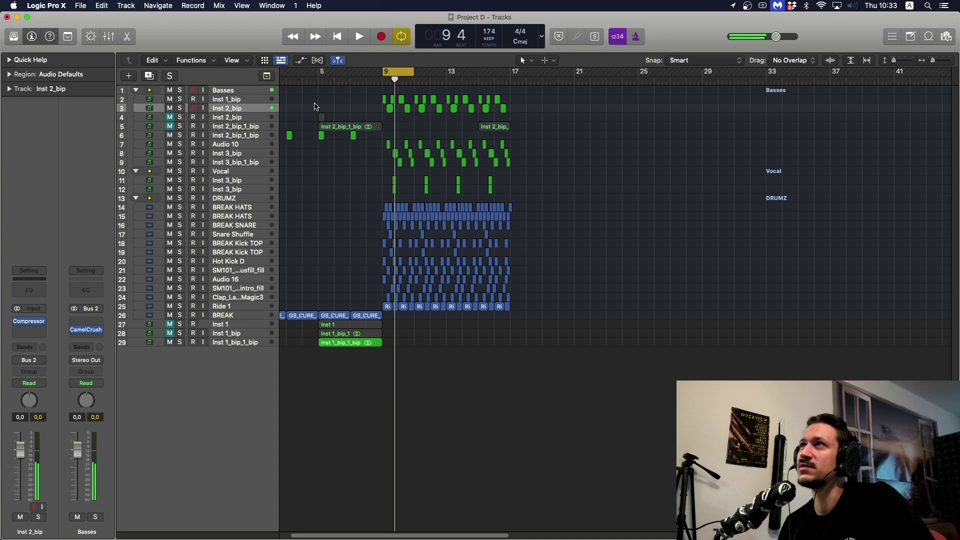
- Cycle bars 5 to 7, unmute and solo Inst 2_bip on track 4, and enlarge and select its short region
{"action": "left_click_drag", "start_coordinate": [322, 73], "coordinate": [353, 73]}
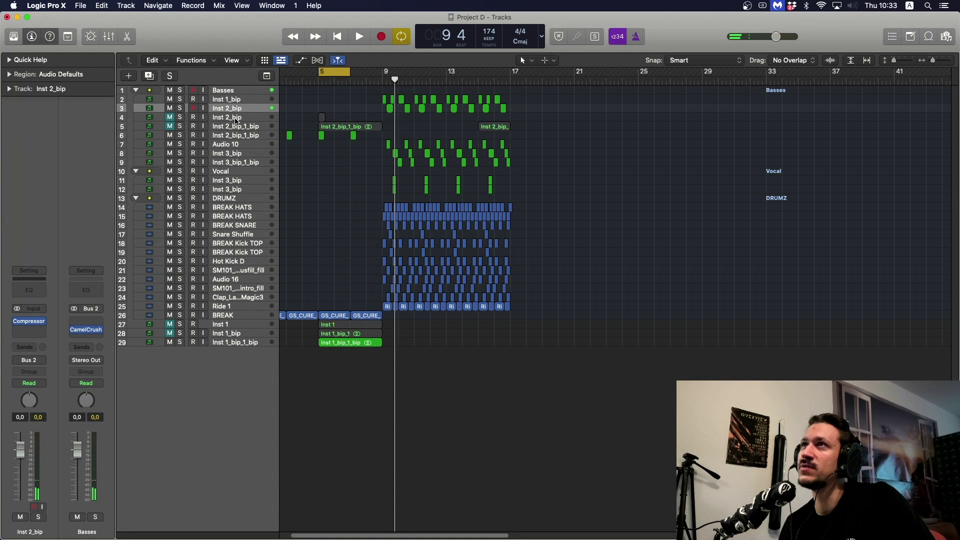
{"action": "left_click", "coordinate": [161, 120]}
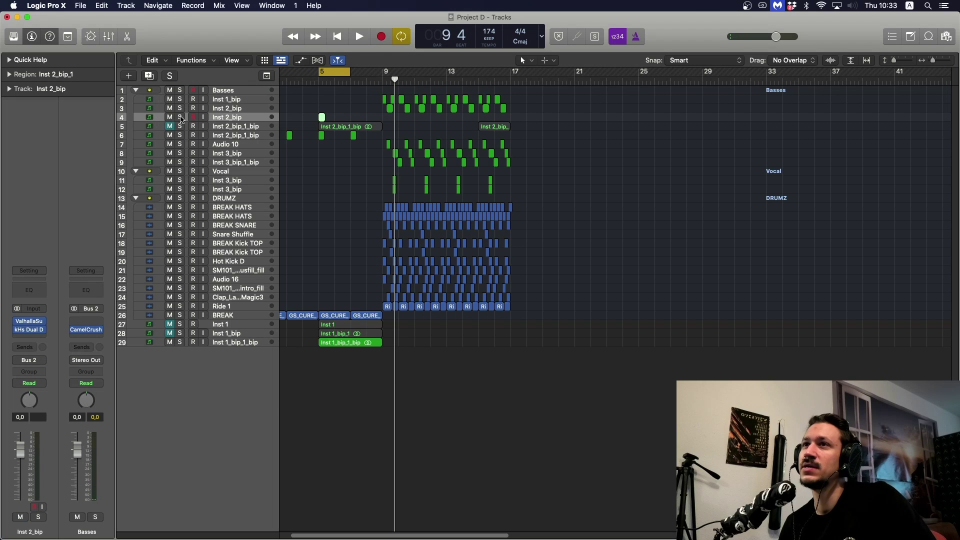
{"action": "left_click", "coordinate": [181, 117]}
{"action": "key", "text": "ctrl+z"}
{"action": "left_click_drag", "start_coordinate": [372, 130], "coordinate": [320, 129]}
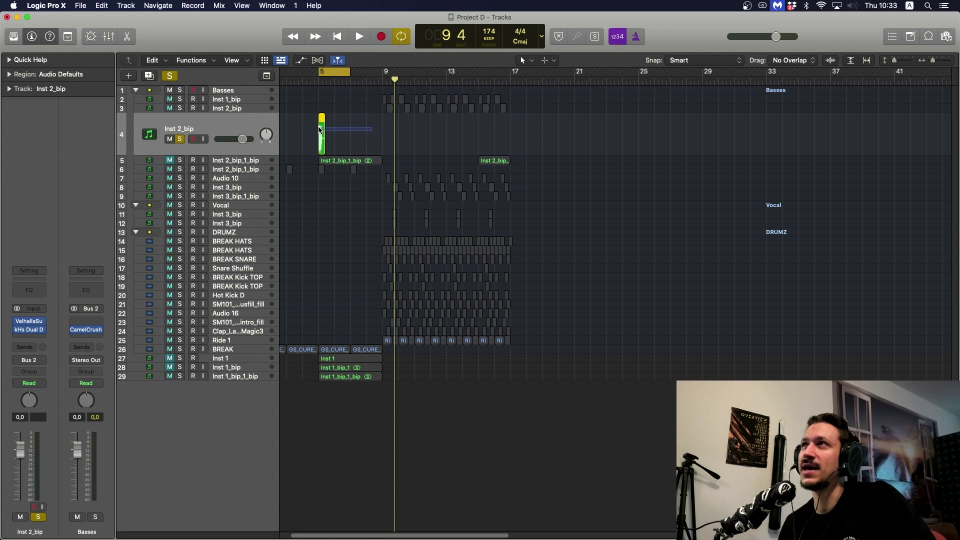
- Inspect the ValhallaSupermassive reverb settings on track 4 while playing the soloed region, and close the plug-in
{"action": "mouse_move", "coordinate": [15, 323]}
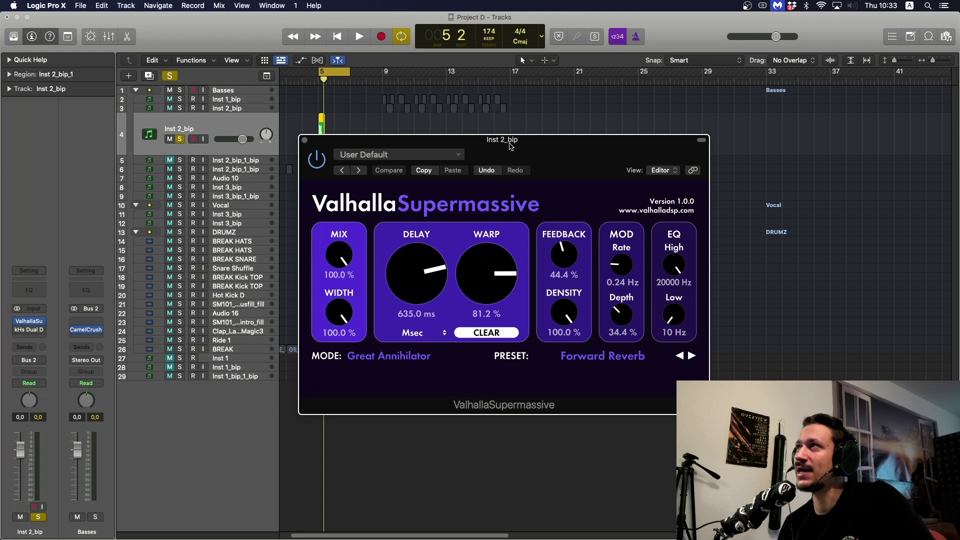
{"action": "left_click_drag", "start_coordinate": [510, 145], "coordinate": [489, 140]}
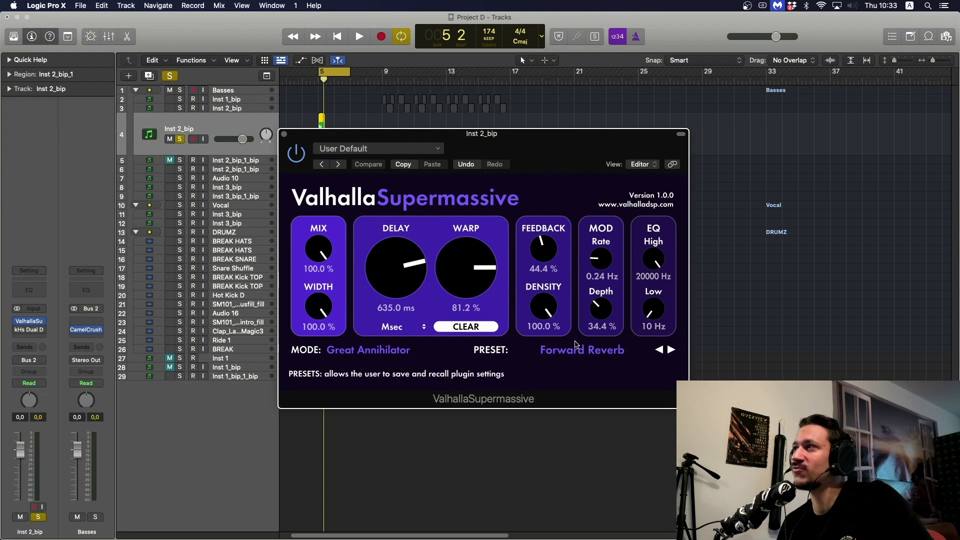
{"action": "key", "text": "space"}
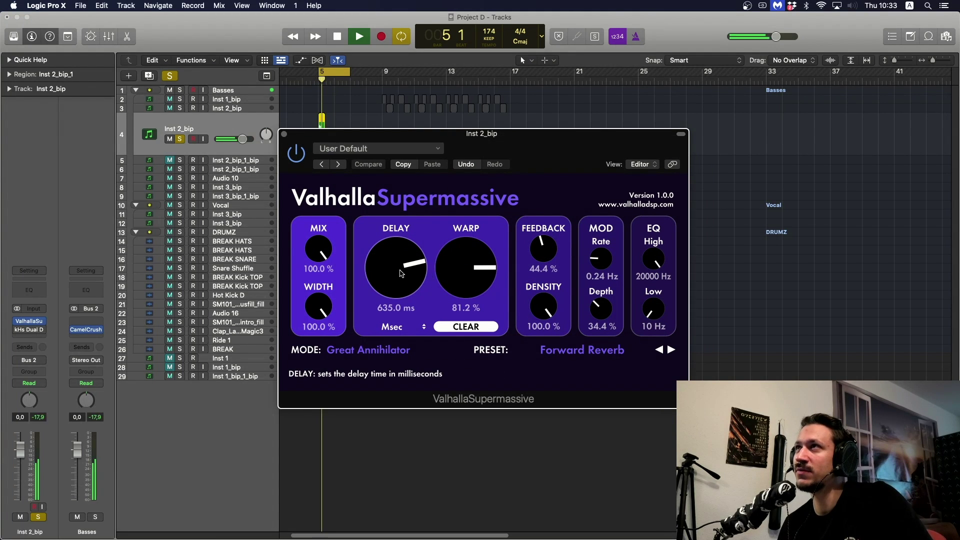
{"action": "key", "text": "space"}
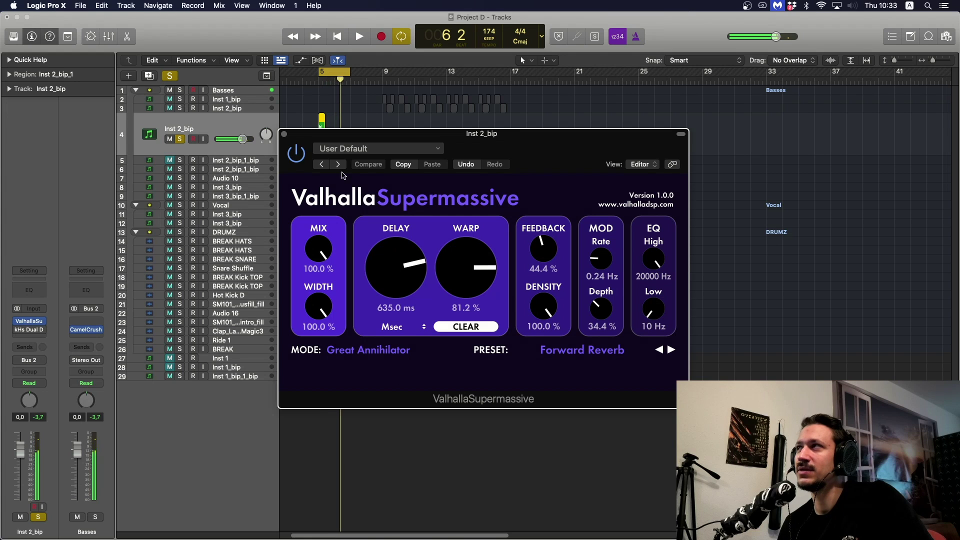
{"action": "left_click", "coordinate": [283, 134]}
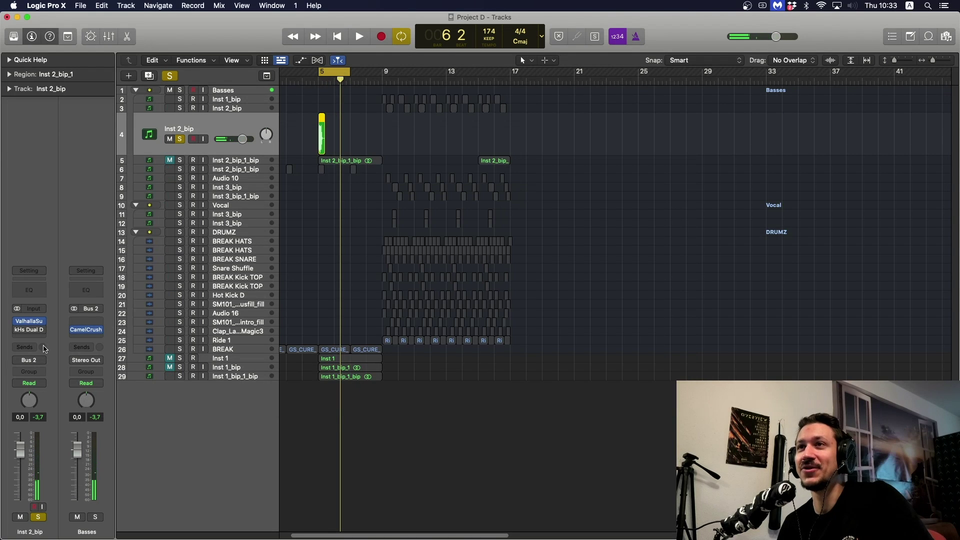
- Inspect the kHs Dual Delay settings on track 4 during playback, close the plug-in and restore the normal track height
{"action": "left_click", "coordinate": [29, 331]}
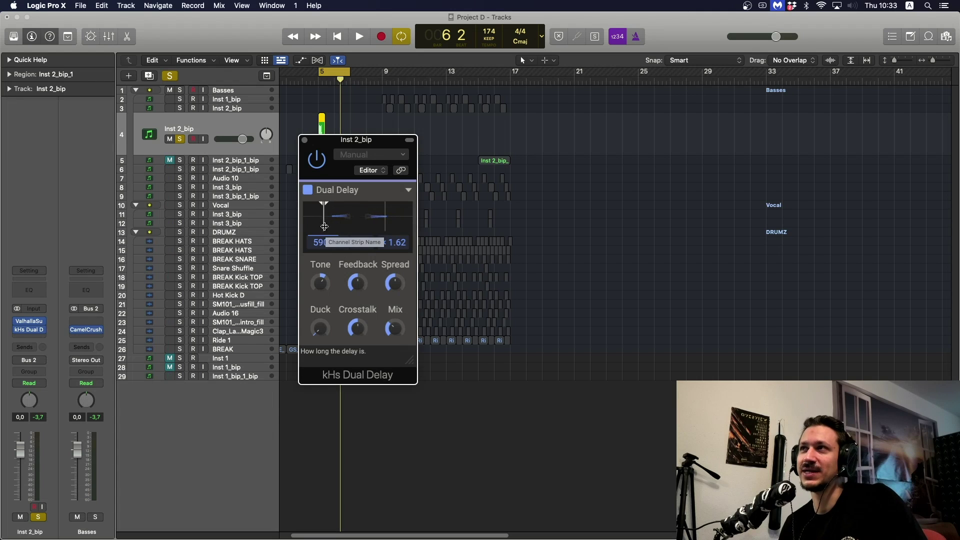
{"action": "key", "text": "space"}
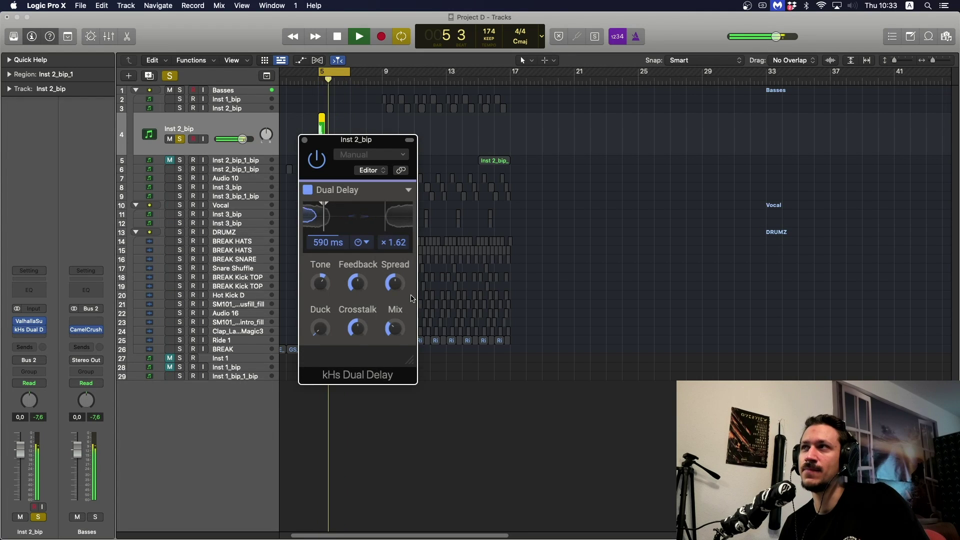
{"action": "left_click", "coordinate": [304, 140]}
{"action": "key", "text": "ctrl+z"}
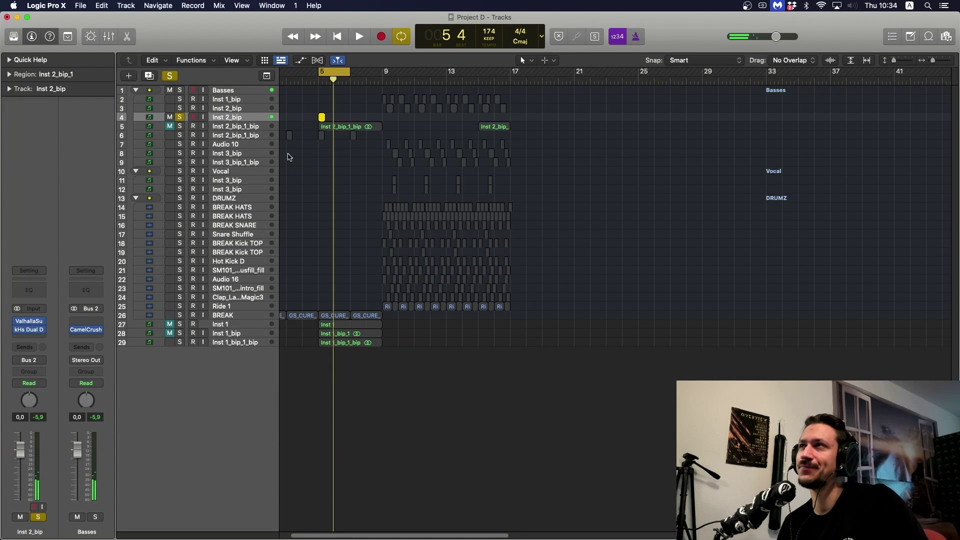
- Mute Inst 2_bip on track 4, solo and enlarge Inst 2_bip_1_bip on track 5, and cycle bars 5 to 9
{"action": "left_click", "coordinate": [172, 119]}
{"action": "left_click", "coordinate": [238, 129]}
{"action": "key", "text": "ctrl+z"}
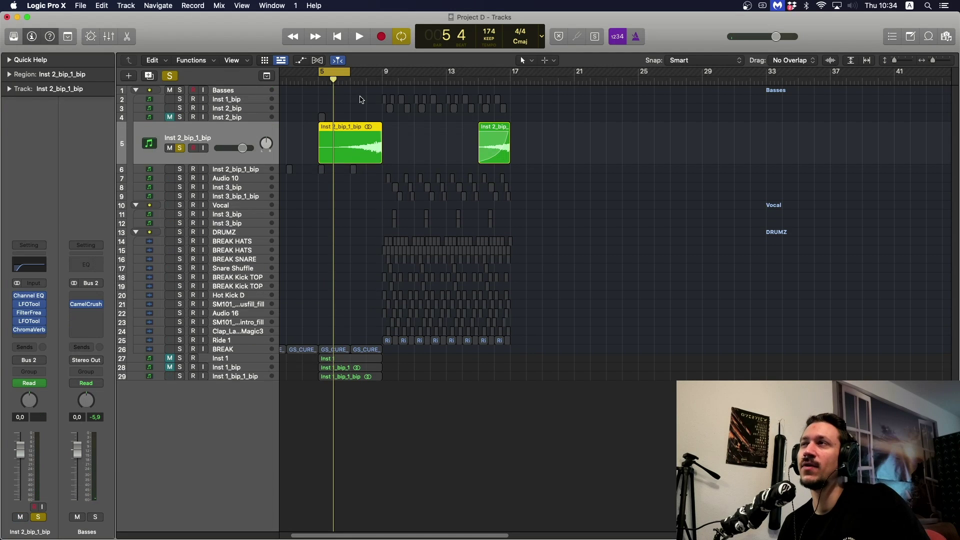
{"action": "left_click", "coordinate": [344, 75]}
{"action": "left_click_drag", "start_coordinate": [323, 73], "coordinate": [386, 94]}
{"action": "left_click", "coordinate": [354, 154]}
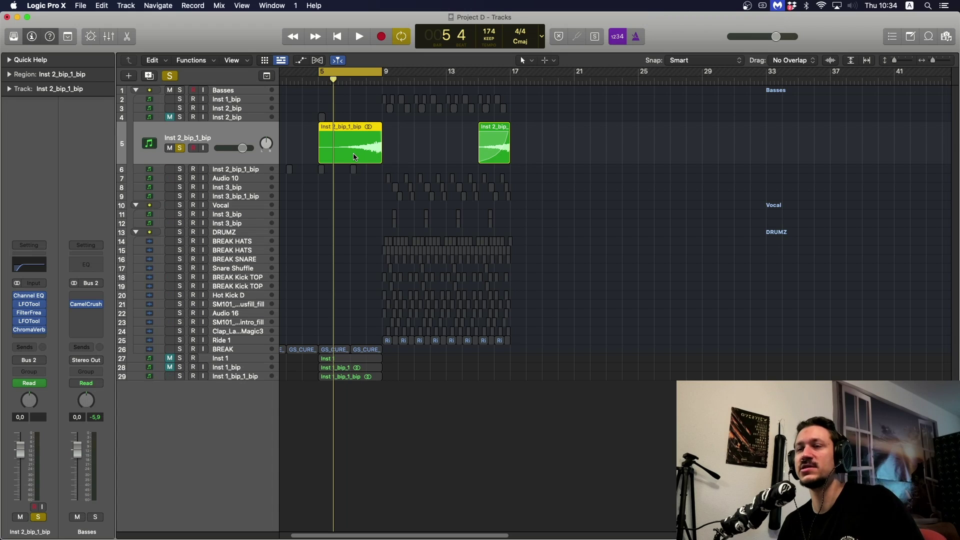
- Open the long Inst 2_bip_1_bip region in the audio file editor, review the audio processing functions, and close the editor
{"action": "double_click", "coordinate": [354, 157]}
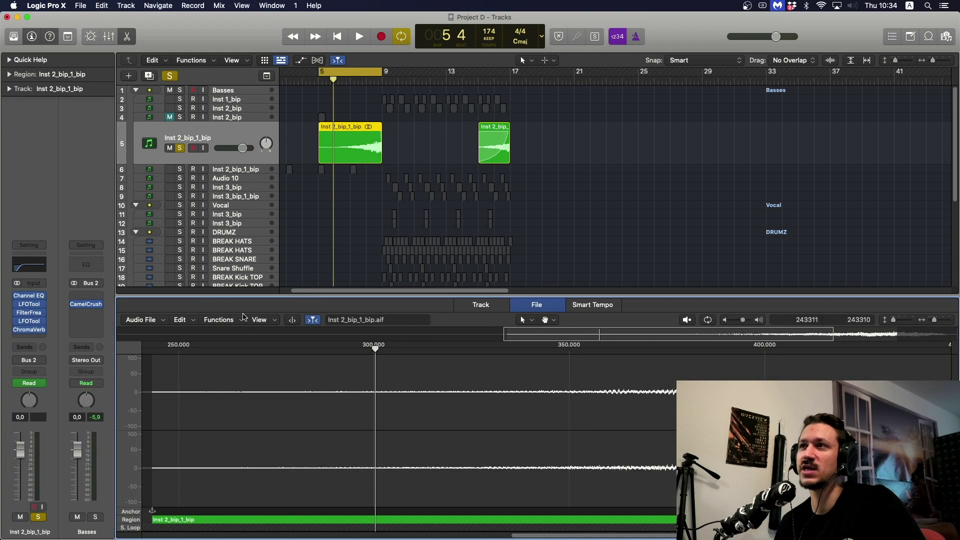
{"action": "left_click", "coordinate": [242, 319]}
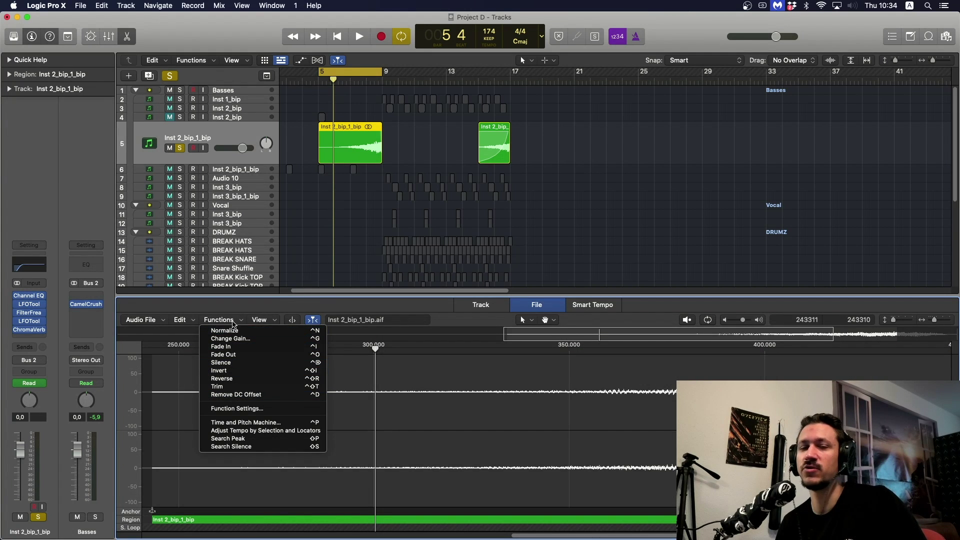
{"action": "left_click", "coordinate": [231, 331]}
{"action": "key", "text": "e"}
- Audition the soloed Inst 2_bip_1_bip riser on track 5 within the bar 5 to 9 cycle
{"action": "left_click", "coordinate": [324, 96]}
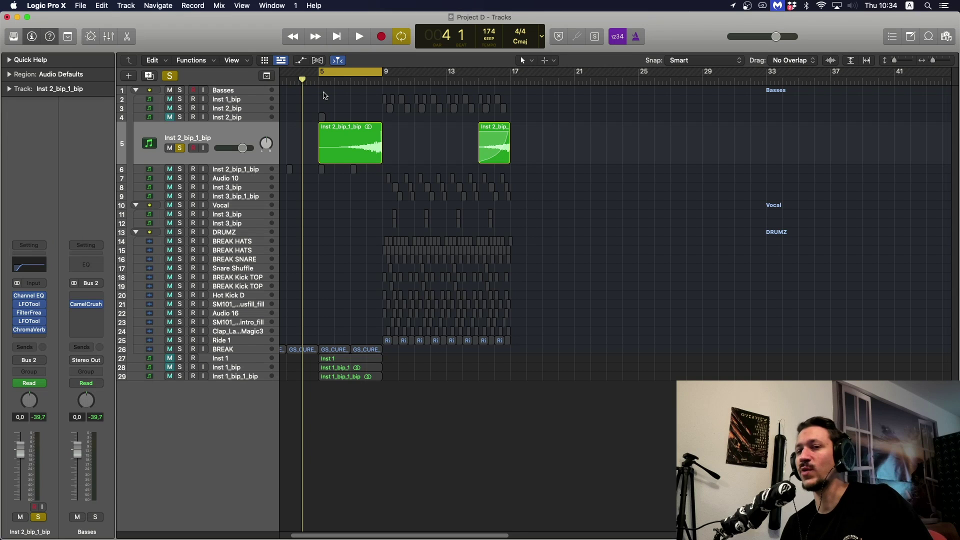
{"action": "key", "text": "space"}
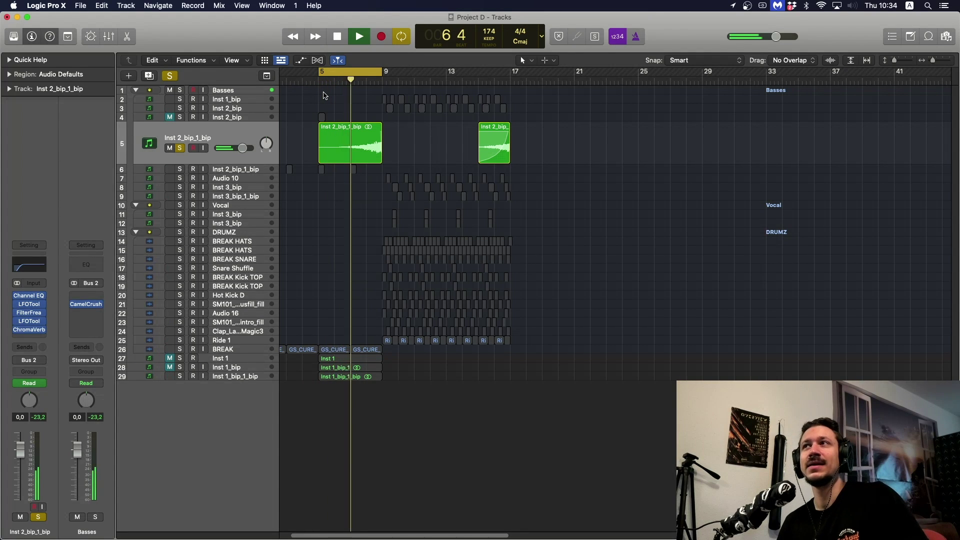
{"action": "key", "text": "space"}
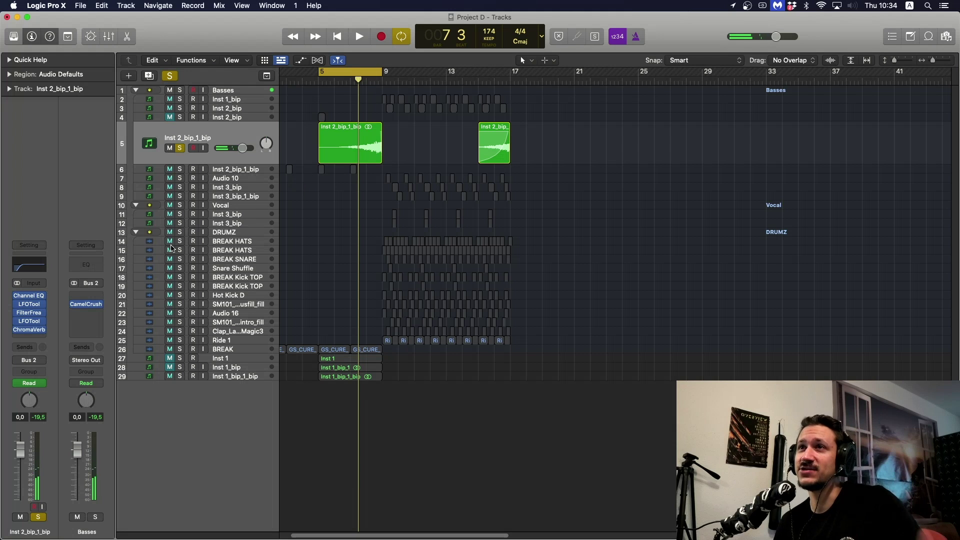
- Inspect the Channel EQ and the first LFOTool volume shape on track 5
{"action": "left_click", "coordinate": [28, 298]}
{"action": "left_click", "coordinate": [29, 298]}
{"action": "left_click", "coordinate": [35, 305]}
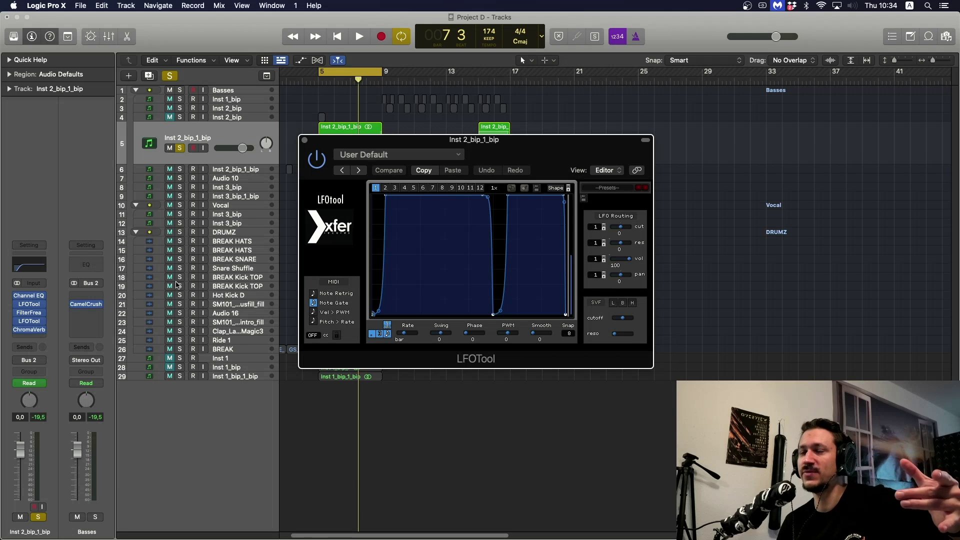
- Inspect the FilterFreak settings on track 5 while playing the soloed riser
{"action": "left_click", "coordinate": [27, 314]}
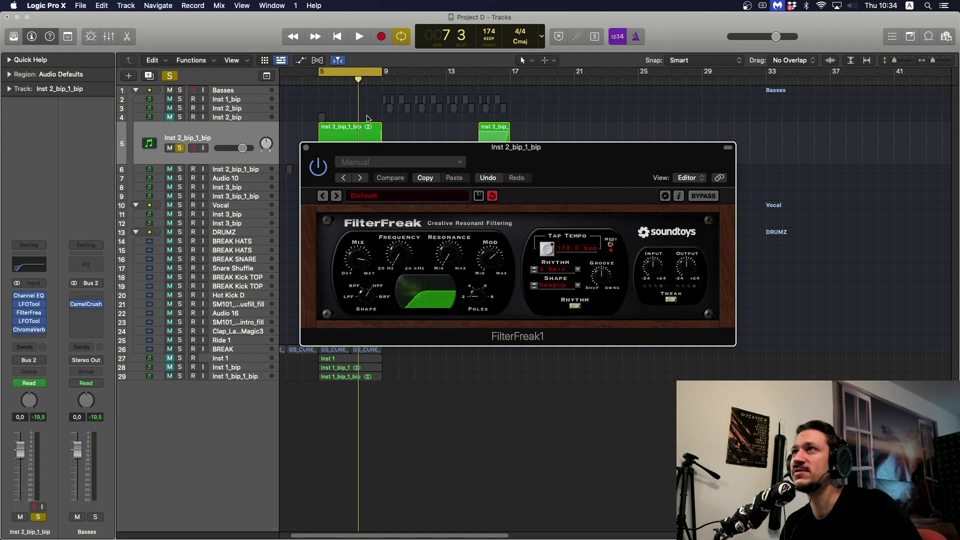
{"action": "key", "text": "space"}
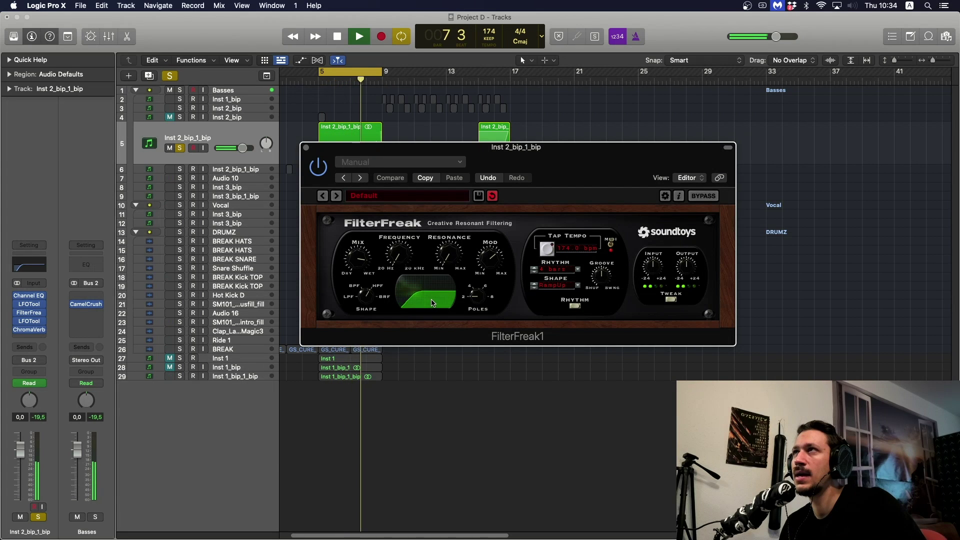
{"action": "key", "text": "space"}
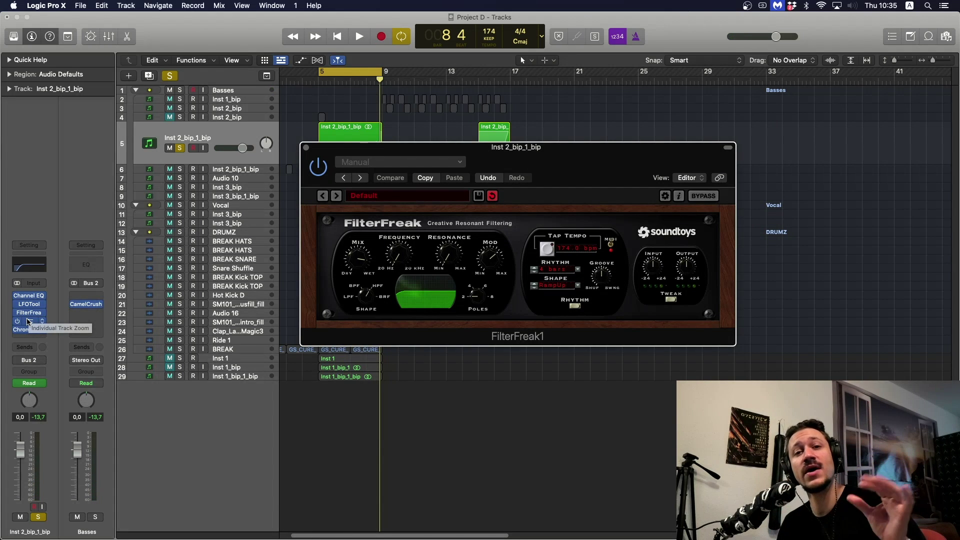
- Inspect the second LFOTool on track 5 with its Triangle shape, and close the open plug-in windows
{"action": "left_click", "coordinate": [30, 321]}
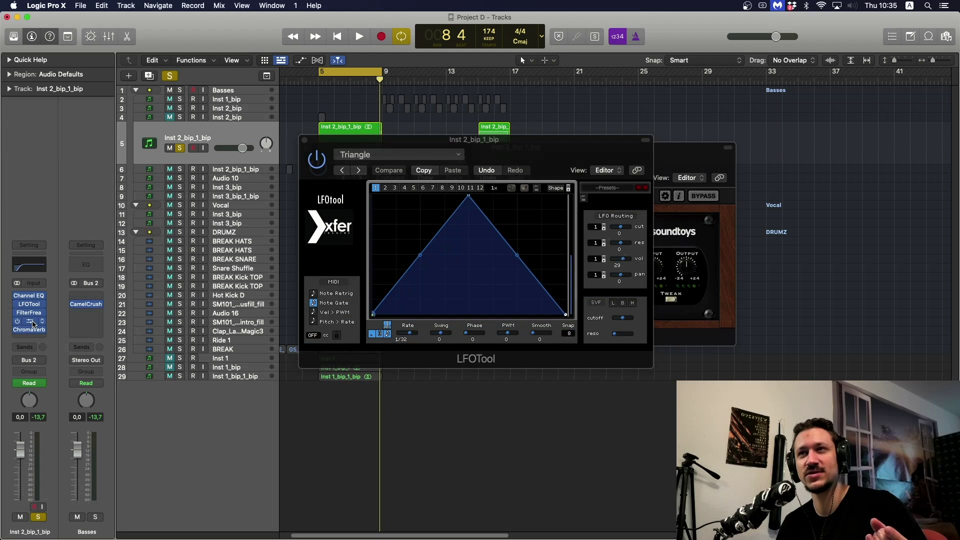
{"action": "left_click", "coordinate": [304, 141]}
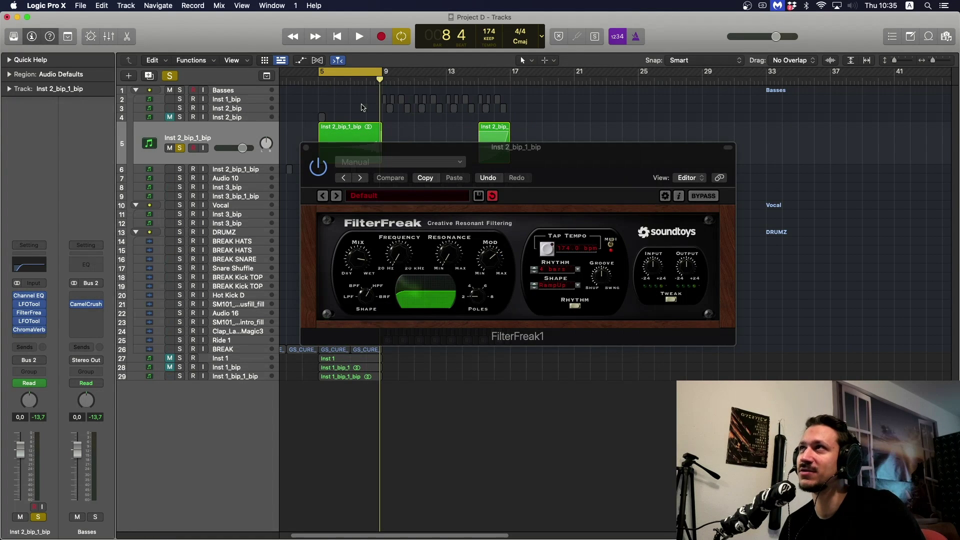
{"action": "left_click", "coordinate": [306, 148]}
- Show track 5's level automation, cycle bars 8 to 10, and watch the second LFOTool's volume amount during playback
{"action": "left_click_drag", "start_coordinate": [371, 73], "coordinate": [414, 74]}
{"action": "key", "text": "a"}
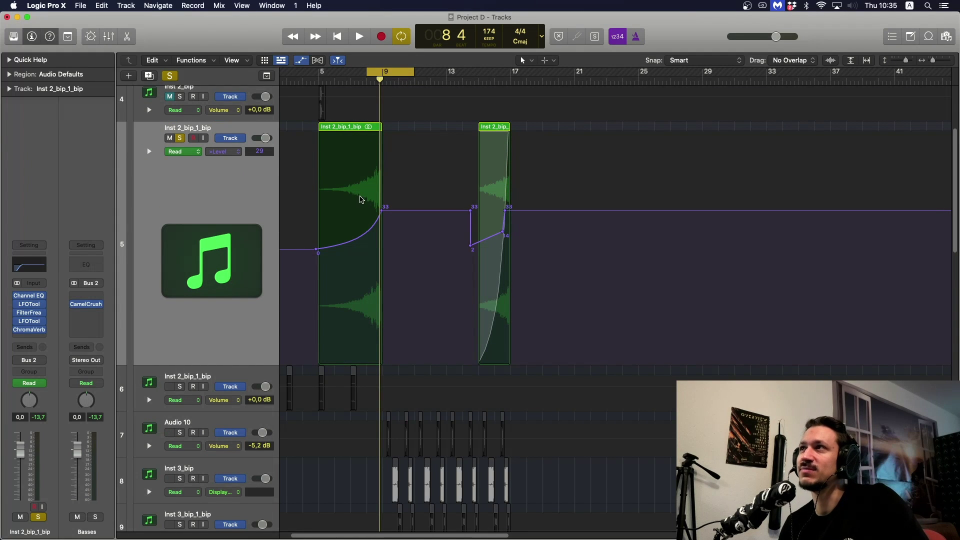
{"action": "left_click", "coordinate": [25, 325]}
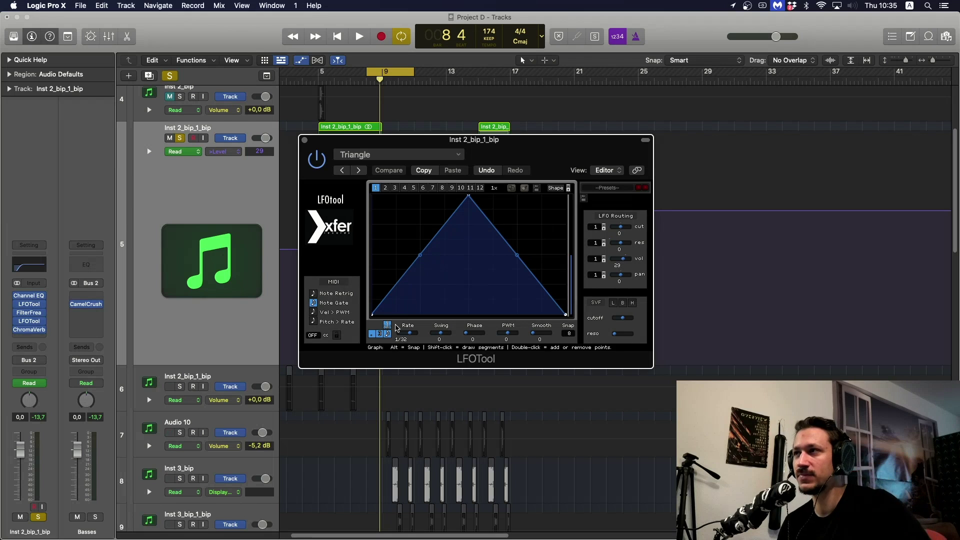
{"action": "left_click_drag", "start_coordinate": [374, 73], "coordinate": [398, 74]}
{"action": "key", "text": "space"}
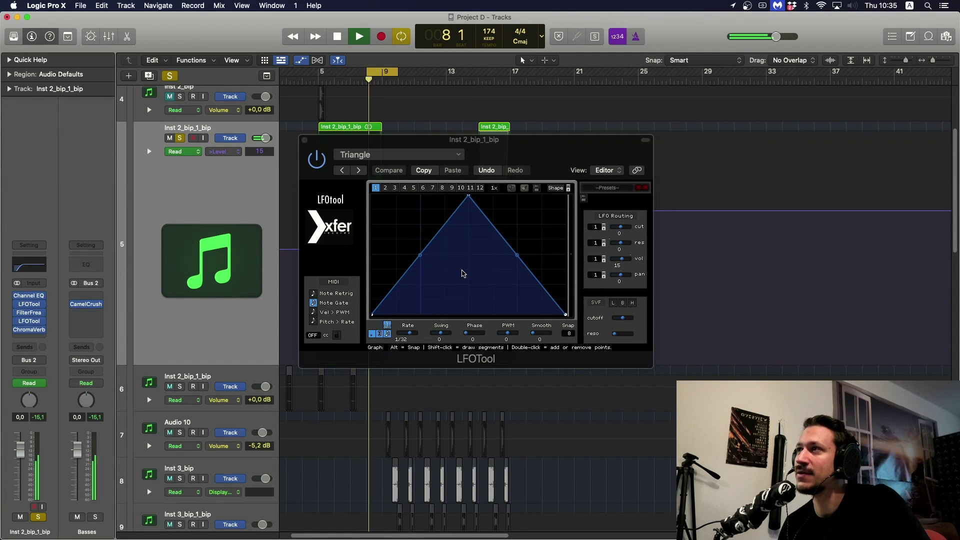
{"action": "key", "text": "space"}
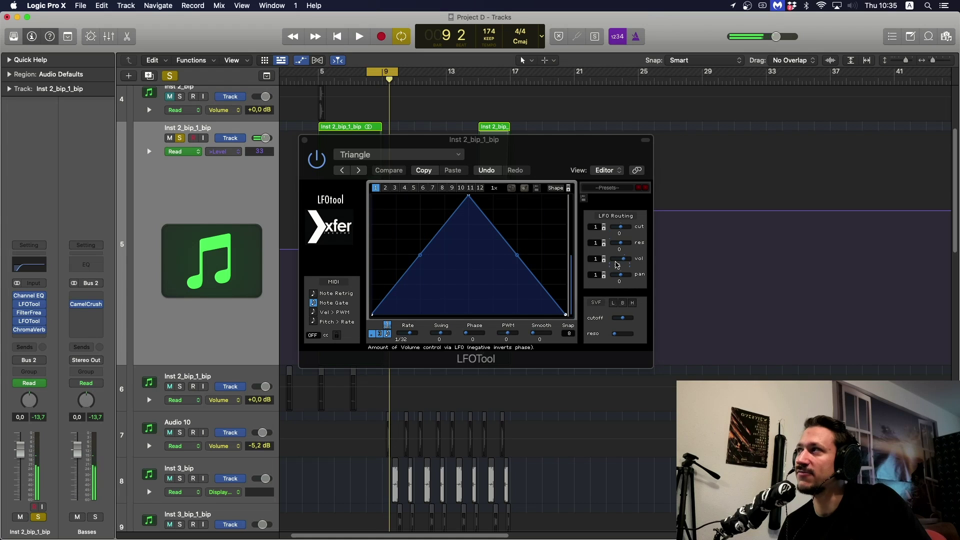
- Try different volume amounts in the second LFOTool during playback, close the plug-in and hide the automation
{"action": "key", "text": "space"}
{"action": "left_click_drag", "start_coordinate": [618, 262], "coordinate": [543, 241]}
{"action": "key", "text": "space"}
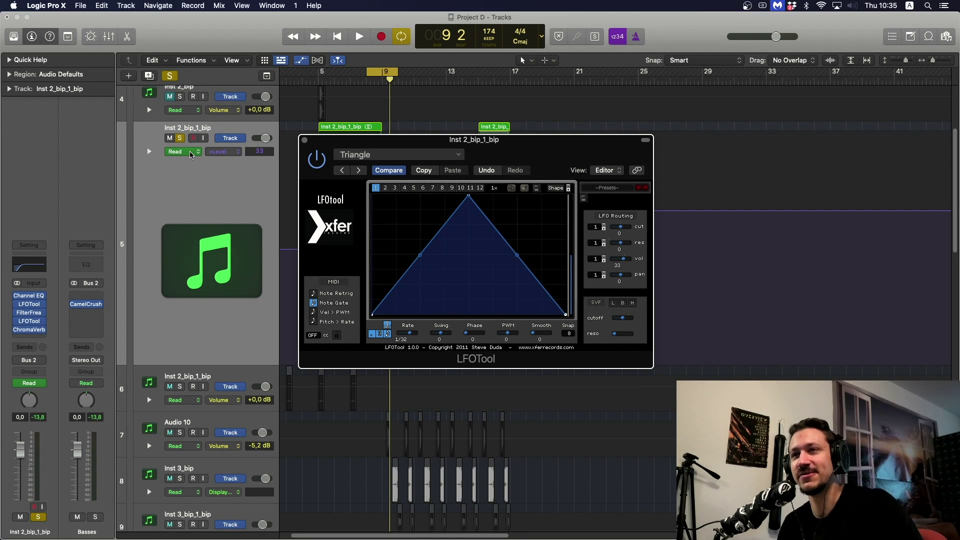
{"action": "key", "text": "z"}
{"action": "left_click", "coordinate": [305, 140]}
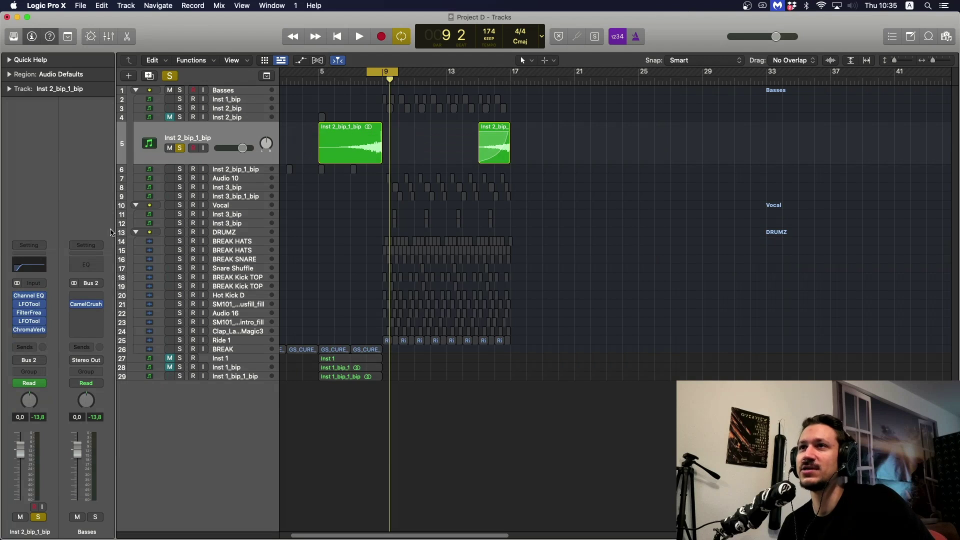
- Inspect the ChromaVerb reverb on track 5, listen to the riser's tail around bar 9, and close the plug-in
{"action": "left_click", "coordinate": [32, 332]}
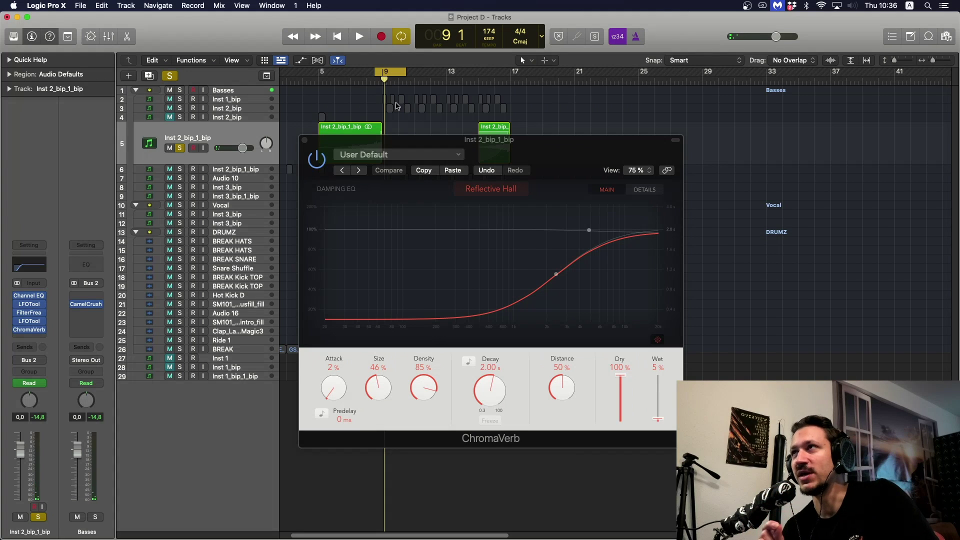
{"action": "key", "text": "space"}
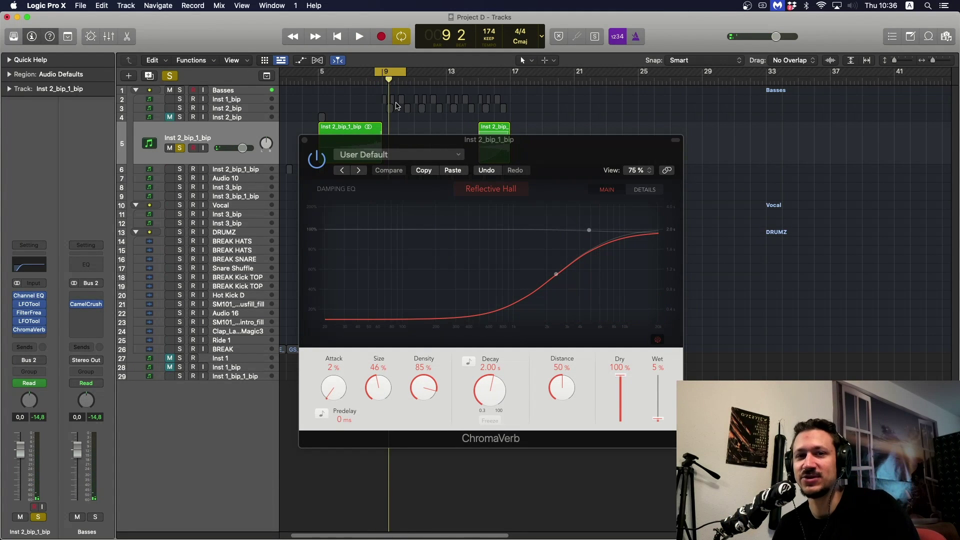
{"action": "left_click", "coordinate": [305, 140]}
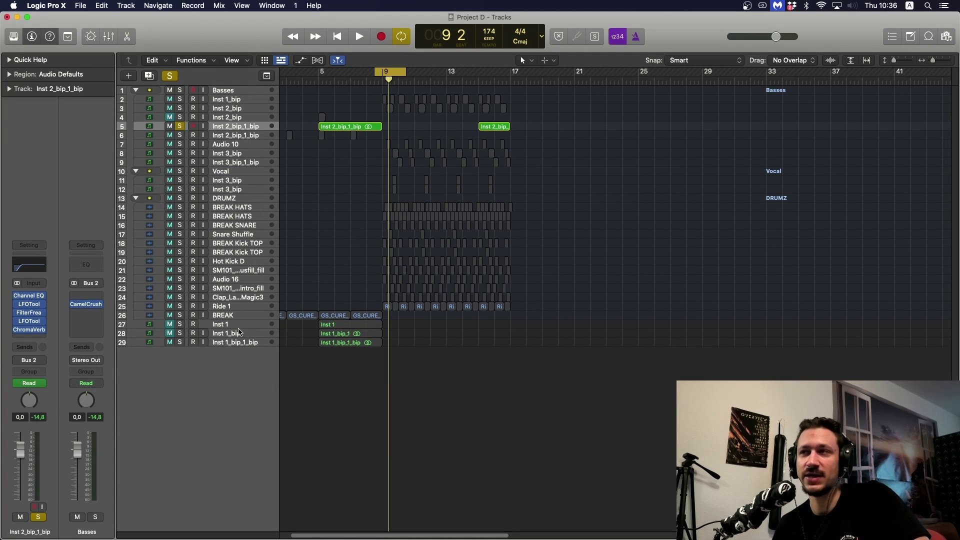
- Release the solo on track 5 and mute it, and enlarge the Inst 2_bip_1_bip track 6 alongside track 5
{"action": "left_click", "coordinate": [264, 136]}
{"action": "left_click", "coordinate": [180, 126]}
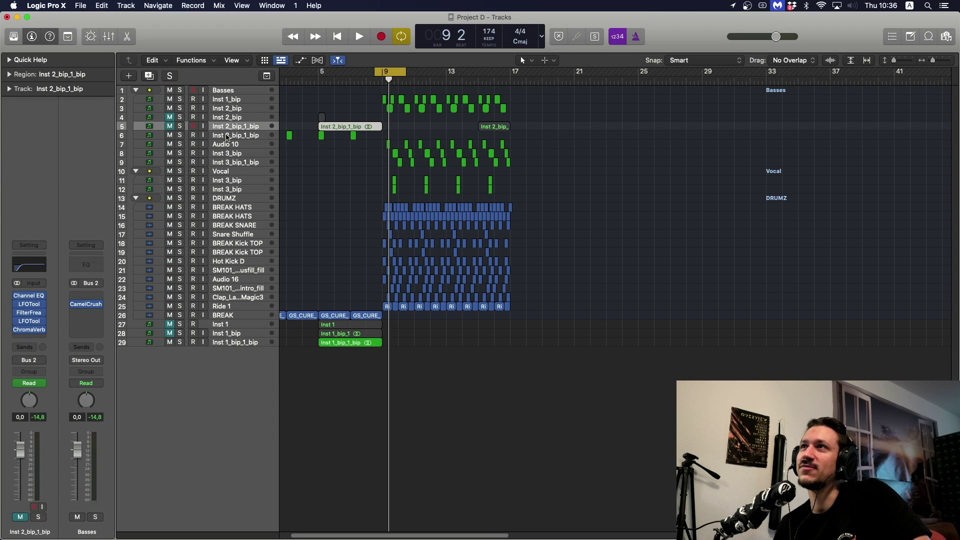
{"action": "key", "text": "ctrl+z"}
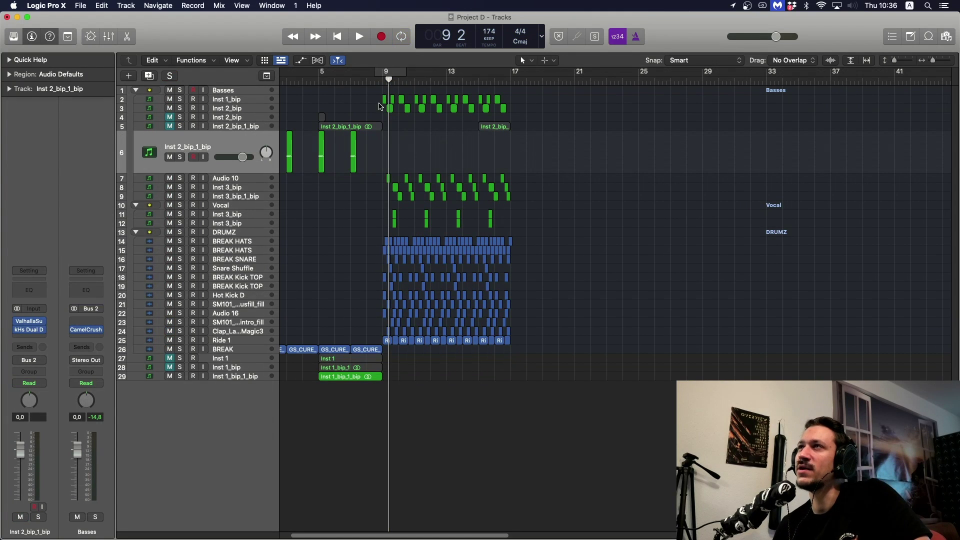
{"action": "scroll", "coordinate": [379, 110], "scroll_direction": "left", "scroll_amount": 2}
{"action": "left_click", "coordinate": [226, 125]}
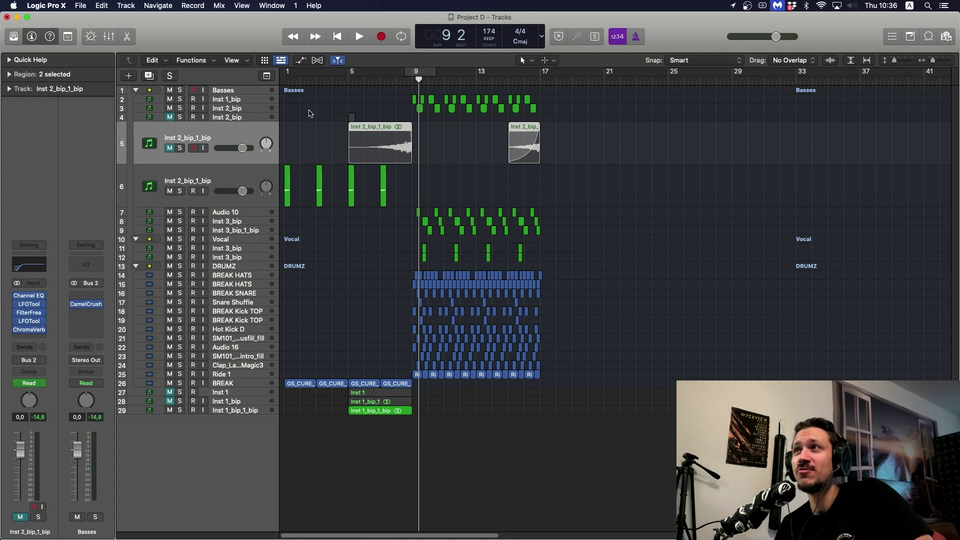
- Cycle bars 1 to 4 and audition the short Inst 2_bip_1_bip hits on track 6 in solo
{"action": "left_click_drag", "start_coordinate": [286, 75], "coordinate": [331, 75]}
{"action": "left_click", "coordinate": [285, 185]}
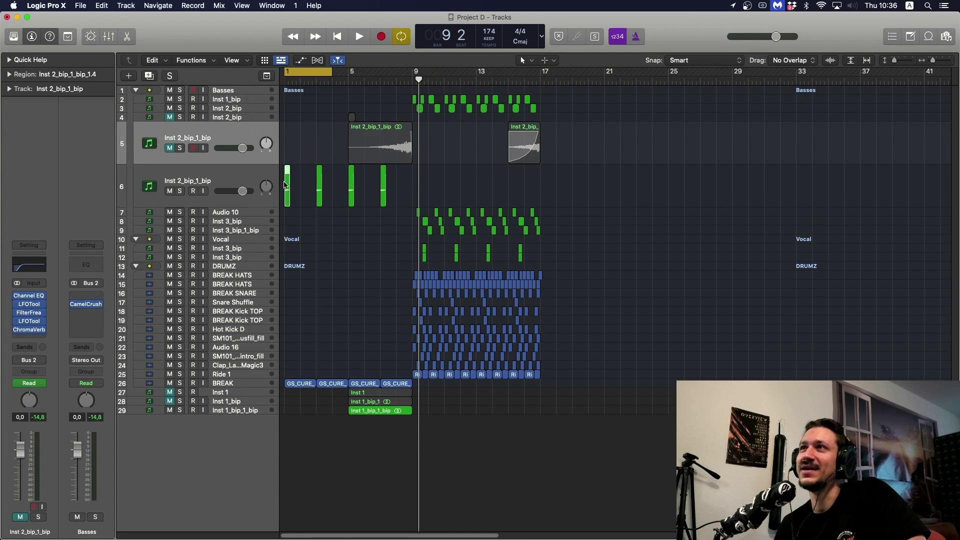
{"action": "left_click", "coordinate": [210, 173]}
{"action": "key", "text": "s"}
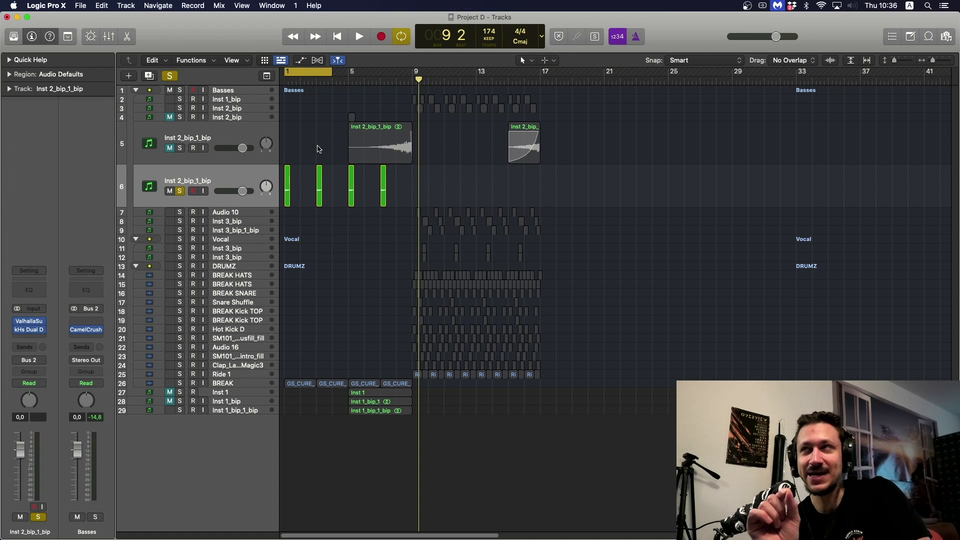
{"action": "key", "text": "space"}
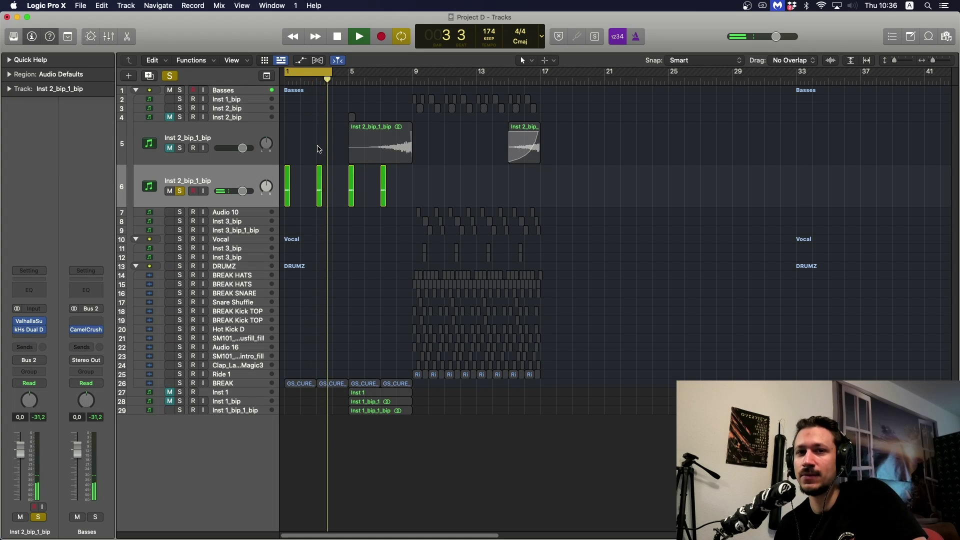
{"action": "key", "text": "space"}
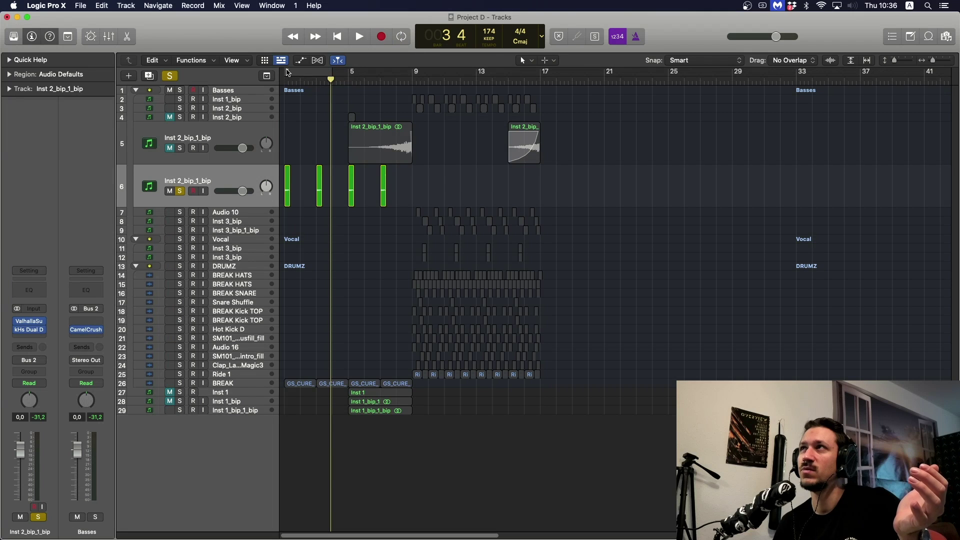
- Cycle bars 1 to 9, release the solo on track 6, and play the intro mix with track 5 unmuted
{"action": "left_click_drag", "start_coordinate": [292, 73], "coordinate": [345, 108]}
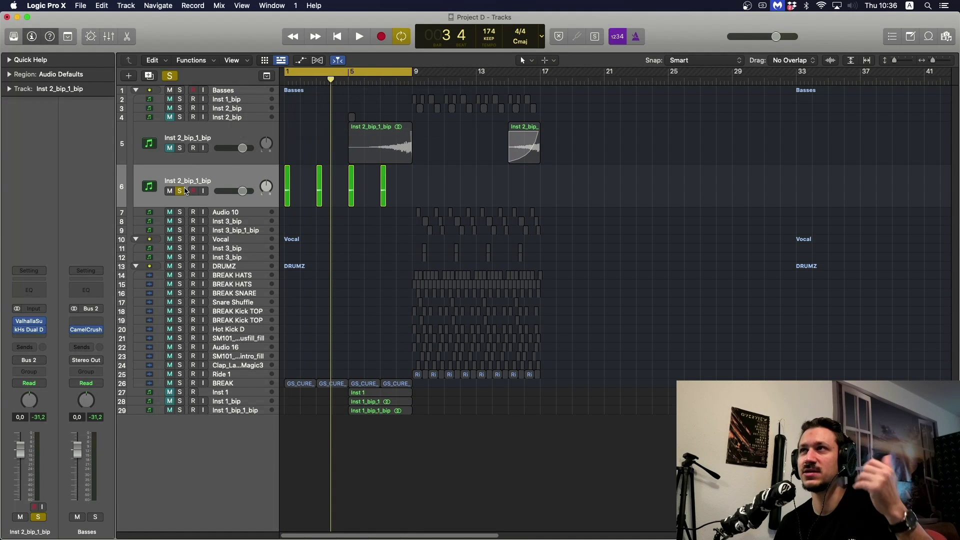
{"action": "left_click", "coordinate": [180, 191]}
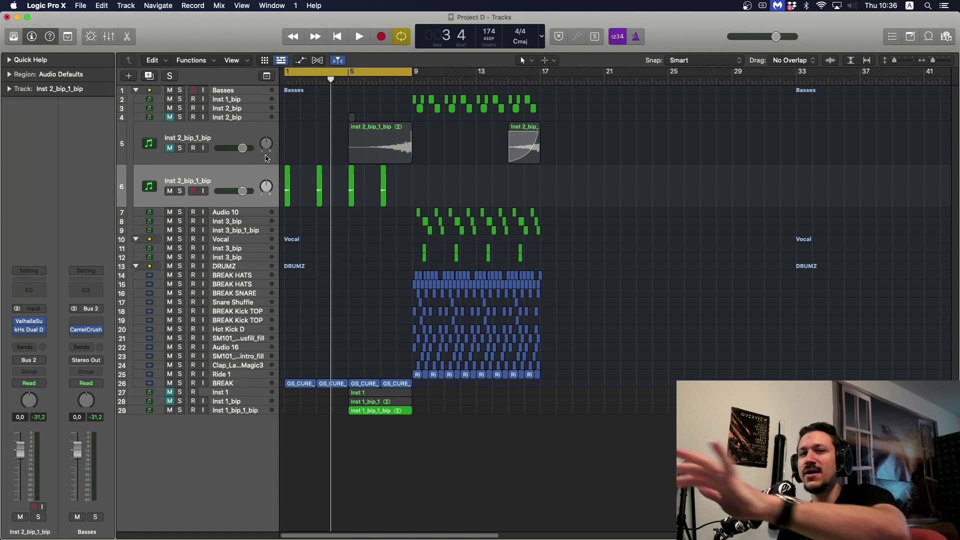
{"action": "left_click", "coordinate": [255, 385]}
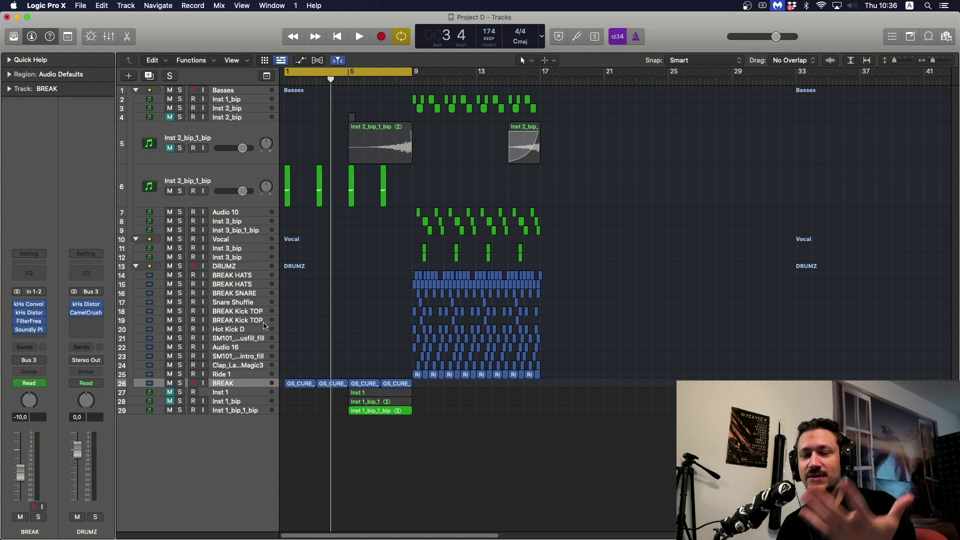
{"action": "left_click", "coordinate": [214, 185]}
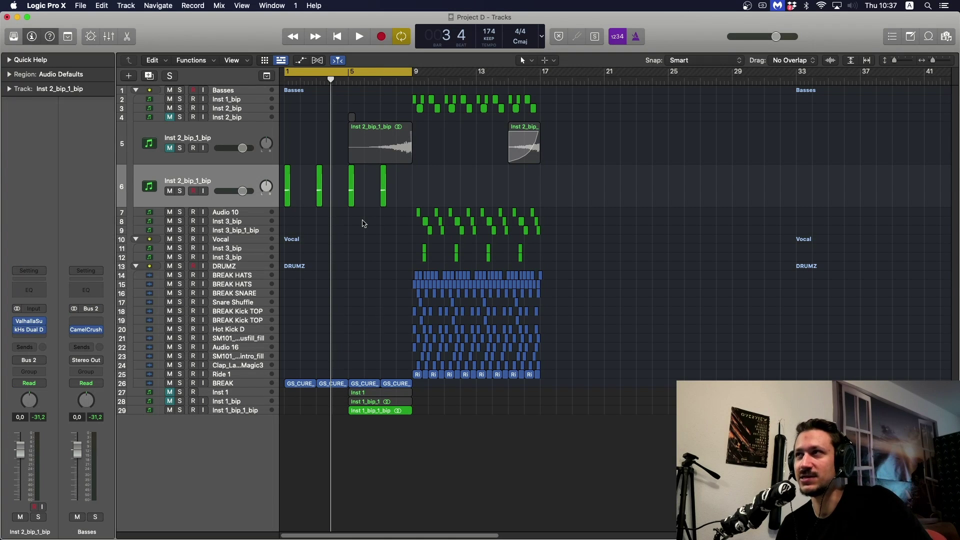
{"action": "key", "text": "space"}
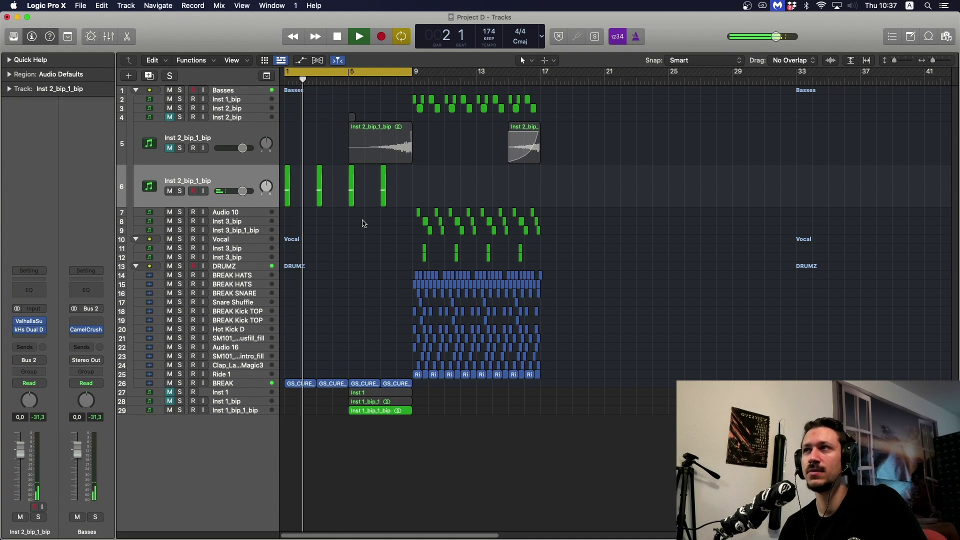
{"action": "left_click", "coordinate": [170, 148]}
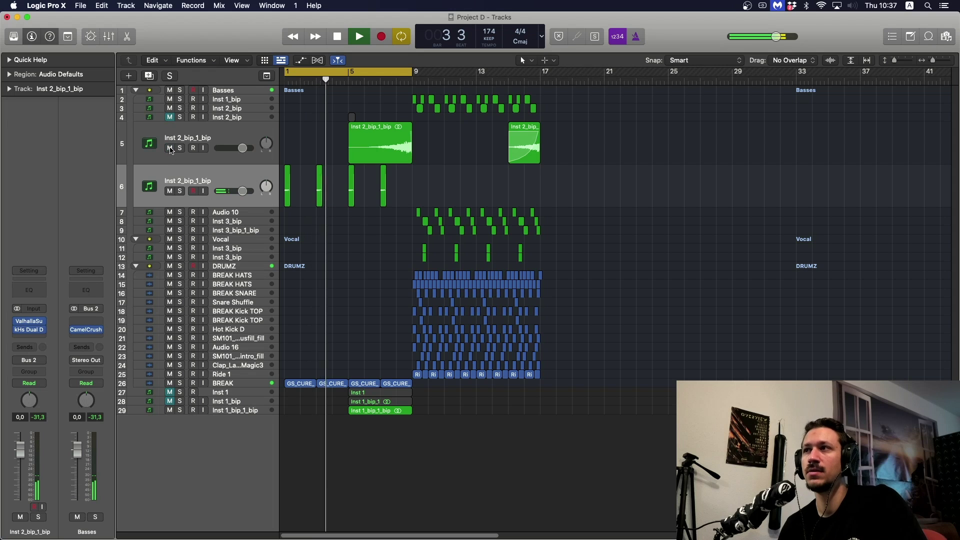
- Turn off cycling and listen to the intro mix until about bar 7
{"action": "key", "text": "c"}
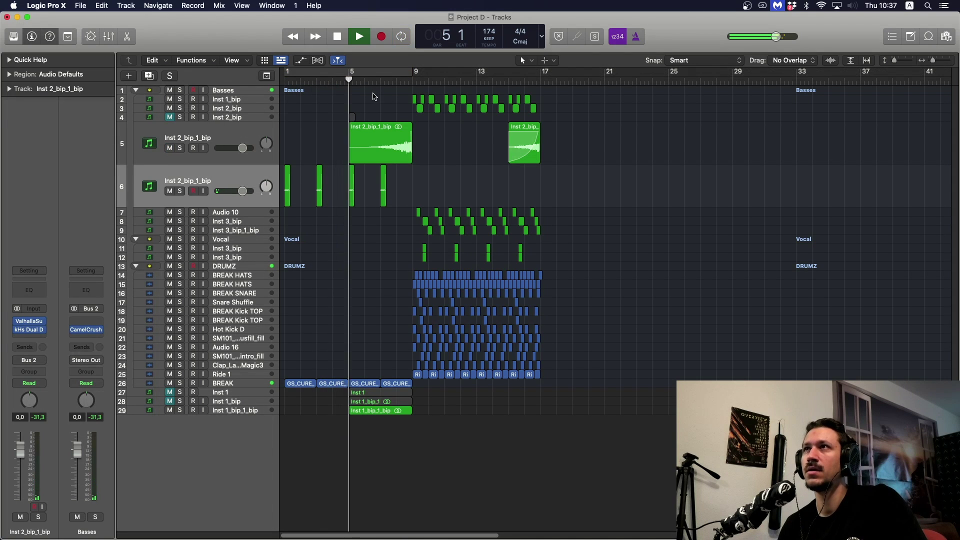
{"action": "scroll", "coordinate": [332, 132], "scroll_direction": "right", "scroll_amount": 1}
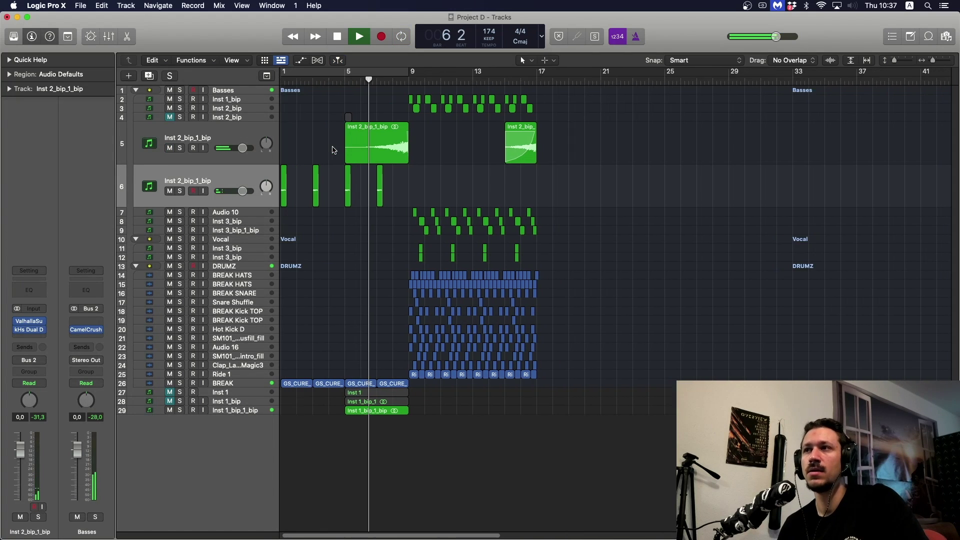
{"action": "scroll", "coordinate": [332, 150], "scroll_direction": "left", "scroll_amount": 1}
{"action": "key", "text": "space"}
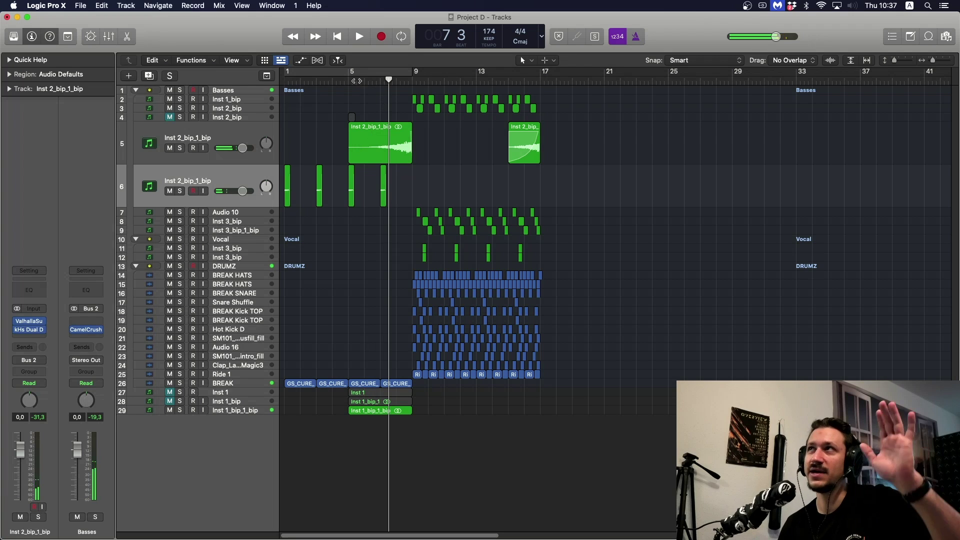
- Cycle bars 5 to 9 and audition the enlarged Inst 1_bip_1_bip track 29 in solo
{"action": "left_click_drag", "start_coordinate": [353, 74], "coordinate": [414, 75]}
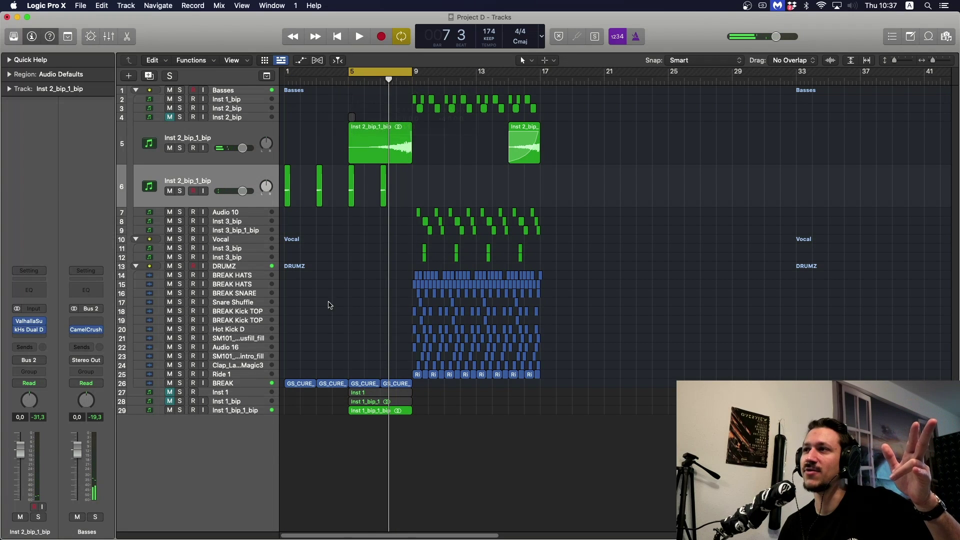
{"action": "left_click", "coordinate": [241, 410]}
{"action": "left_click", "coordinate": [179, 410]}
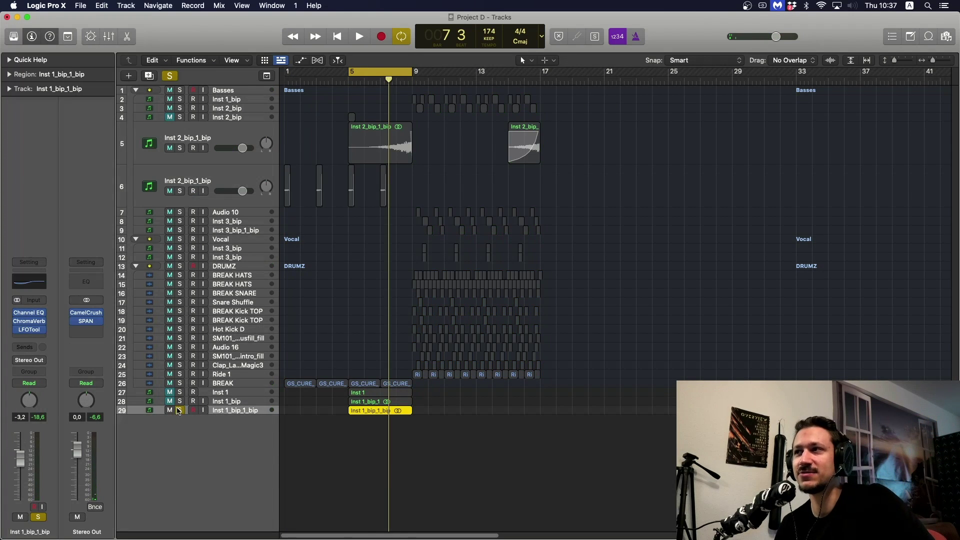
{"action": "key", "text": "ctrl+alt+super+z"}
{"action": "left_click", "coordinate": [395, 305]}
{"action": "key", "text": "space"}
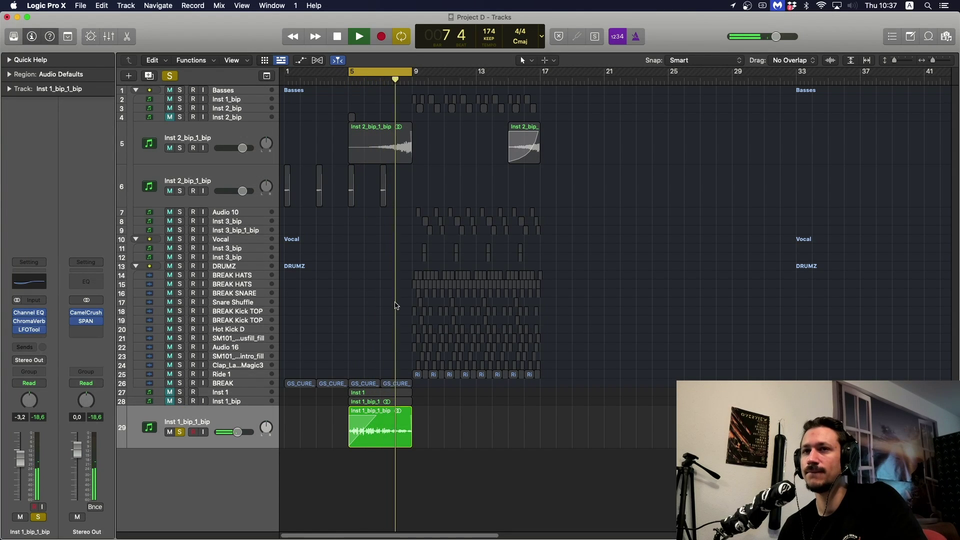
{"action": "key", "text": "space"}
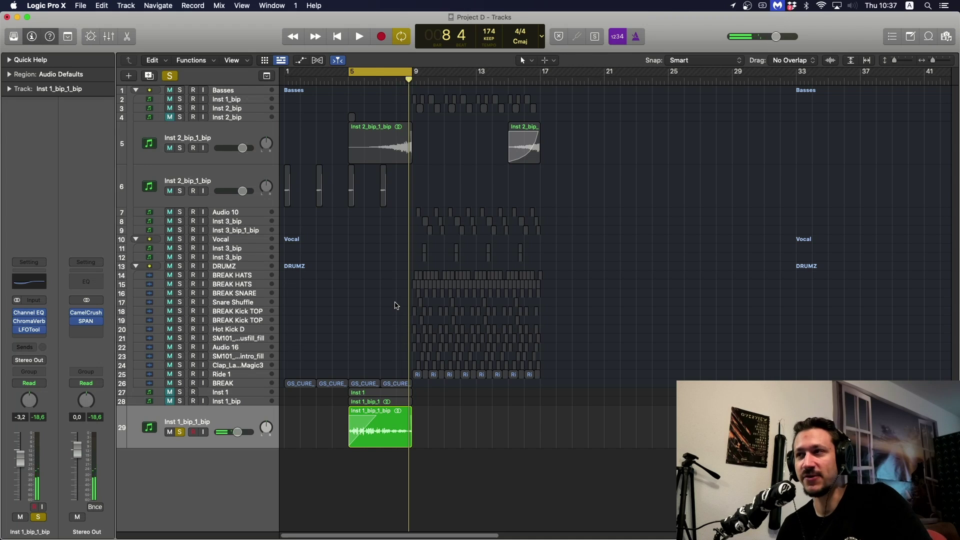
- Shrink track 29 and release its solo, and audition the enlarged Inst 1 source track 27 in solo
{"action": "key", "text": "ctrl+z"}
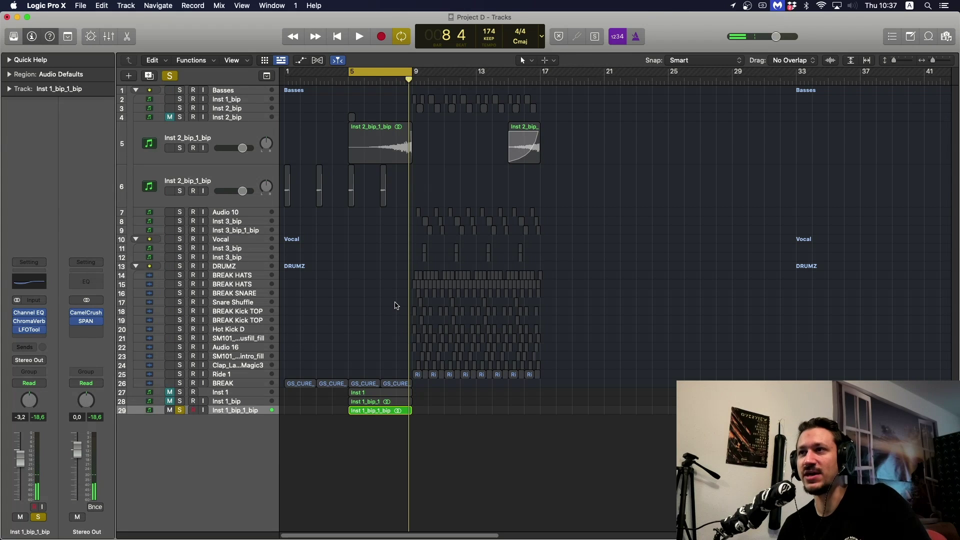
{"action": "left_click", "coordinate": [179, 410]}
{"action": "left_click", "coordinate": [179, 392]}
{"action": "left_click", "coordinate": [224, 393]}
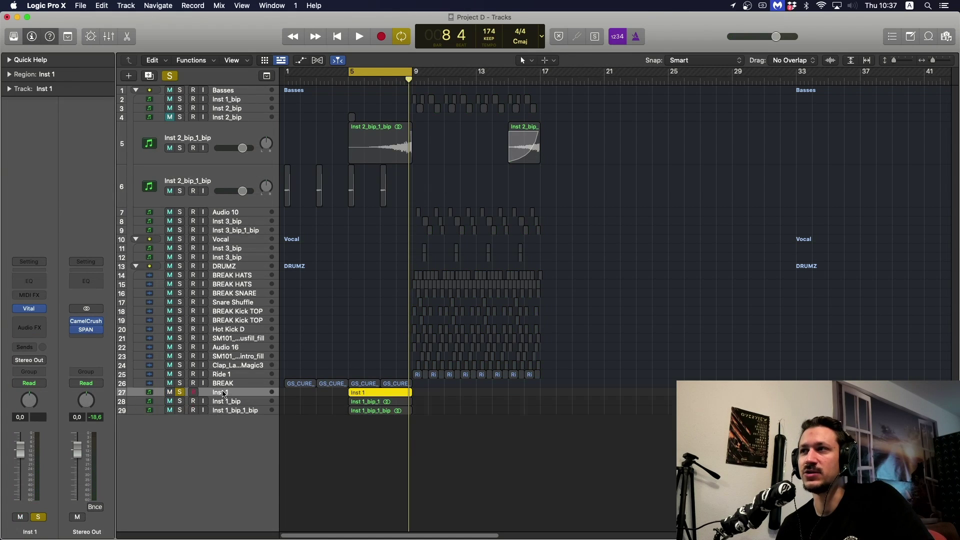
{"action": "key", "text": "ctrl+z"}
{"action": "key", "text": "space"}
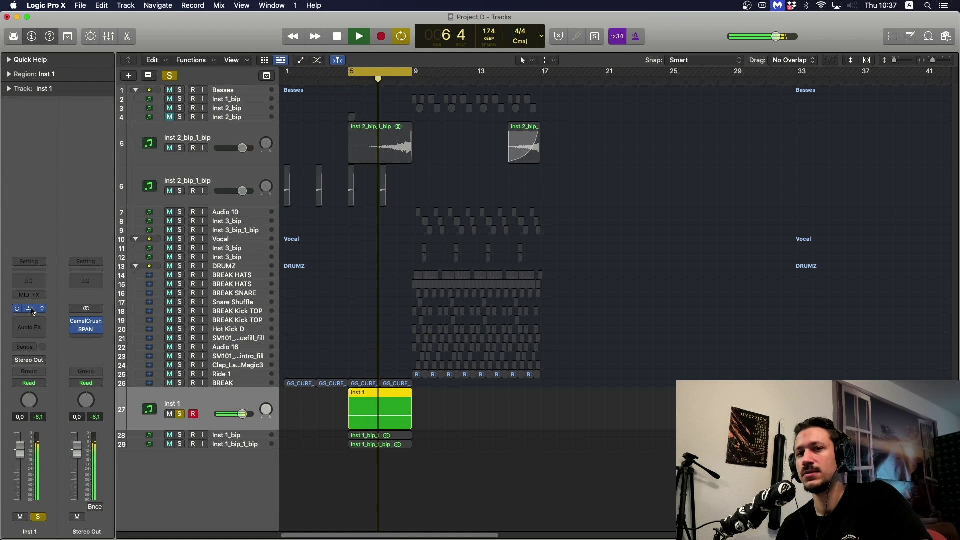
{"action": "key", "text": "space"}
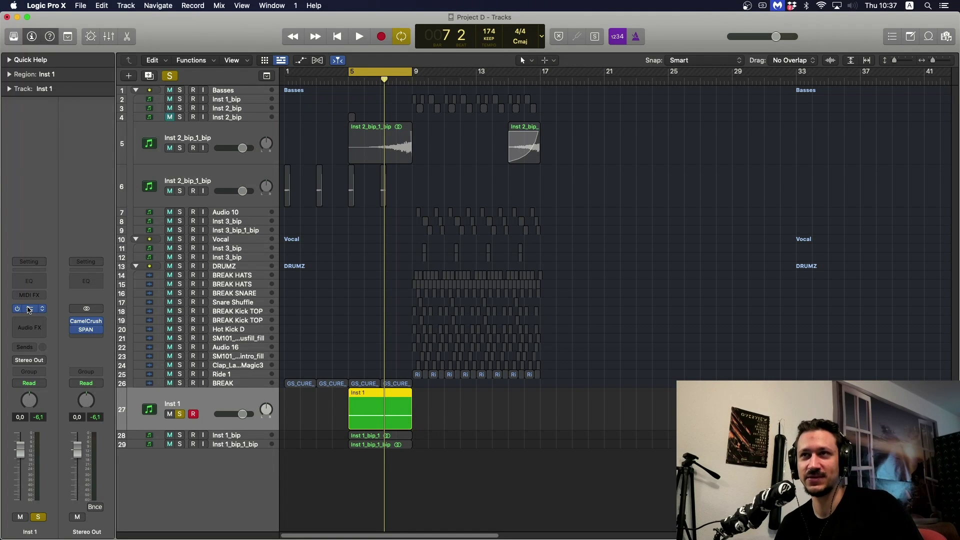
- Open the Vital synth on track 27 and compare its sound with oscillator 2 off and on
{"action": "left_click", "coordinate": [29, 310]}
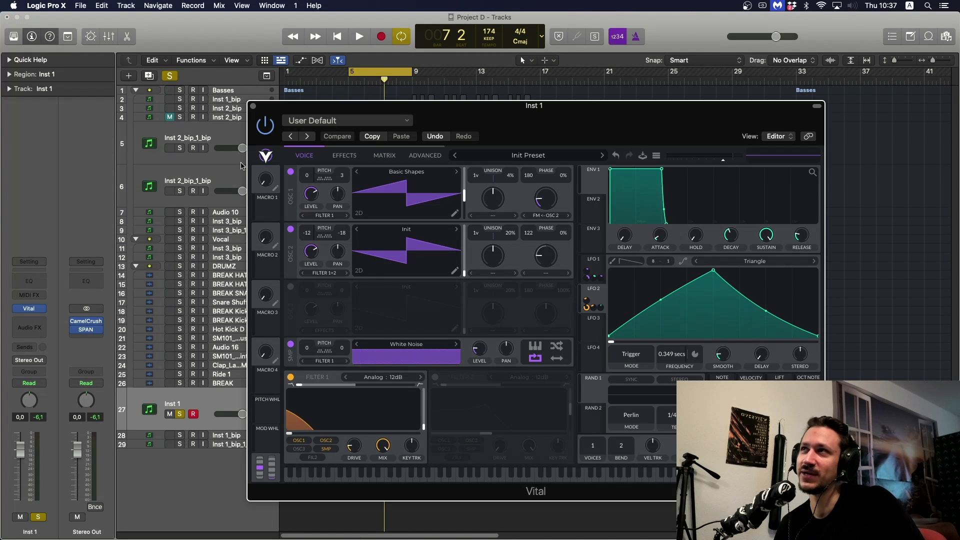
{"action": "left_click_drag", "start_coordinate": [307, 112], "coordinate": [237, 80]}
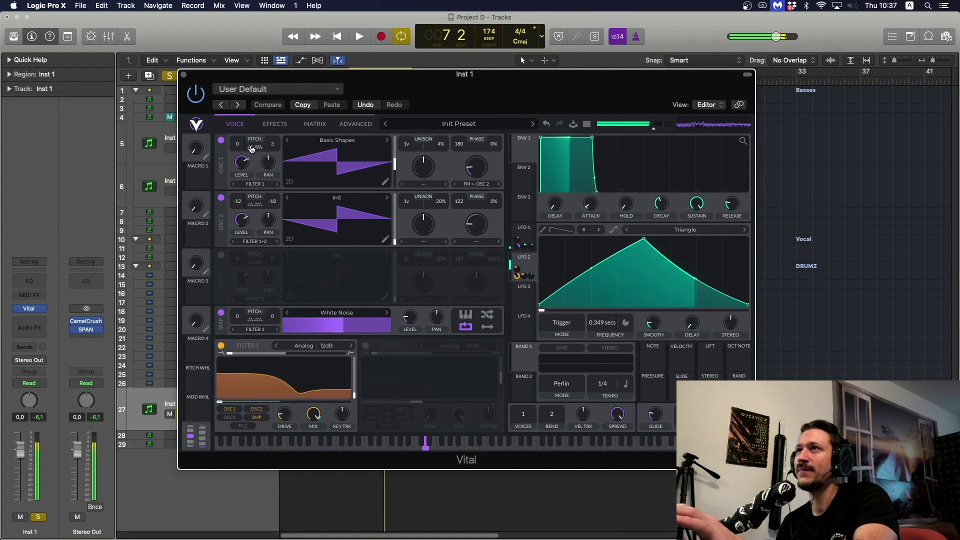
{"action": "left_click", "coordinate": [221, 198]}
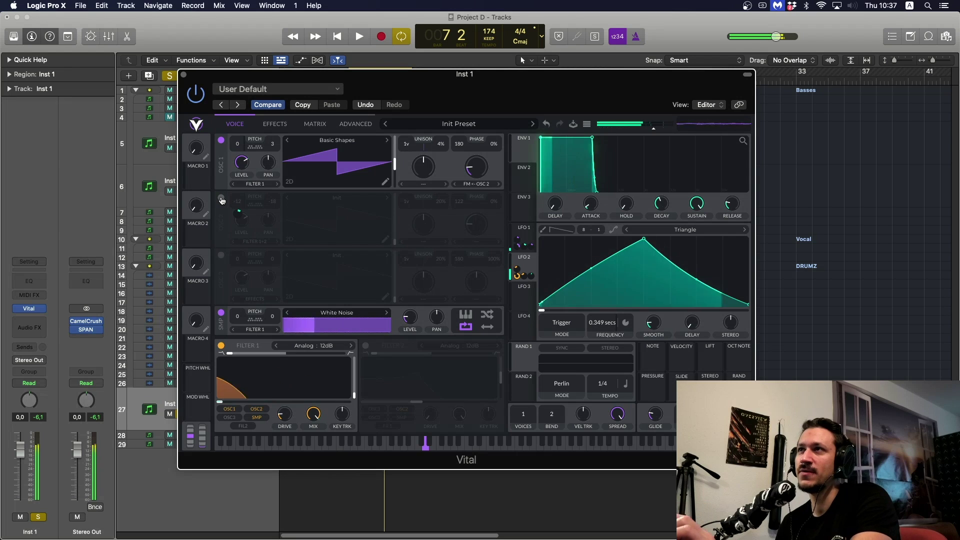
{"action": "left_click", "coordinate": [221, 198]}
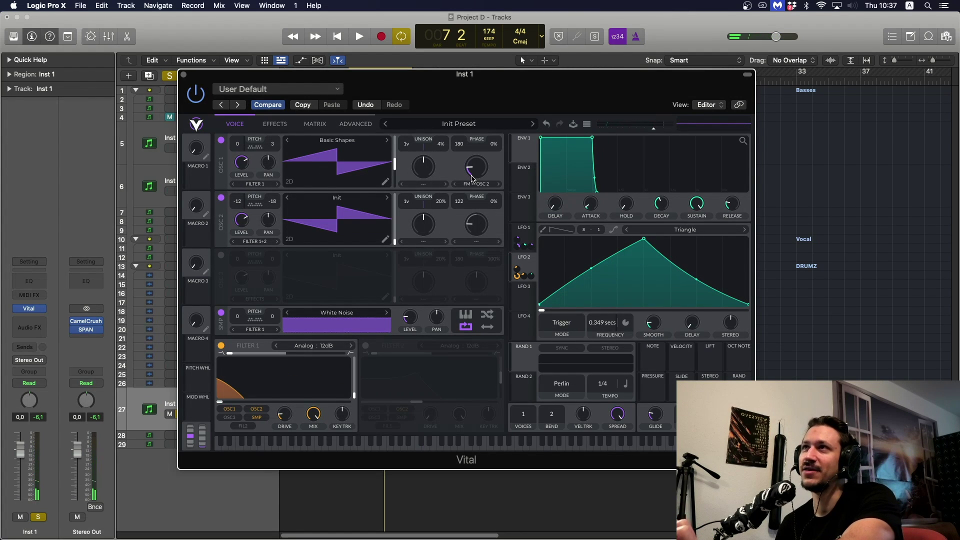
{"action": "mouse_move", "coordinate": [473, 179]}
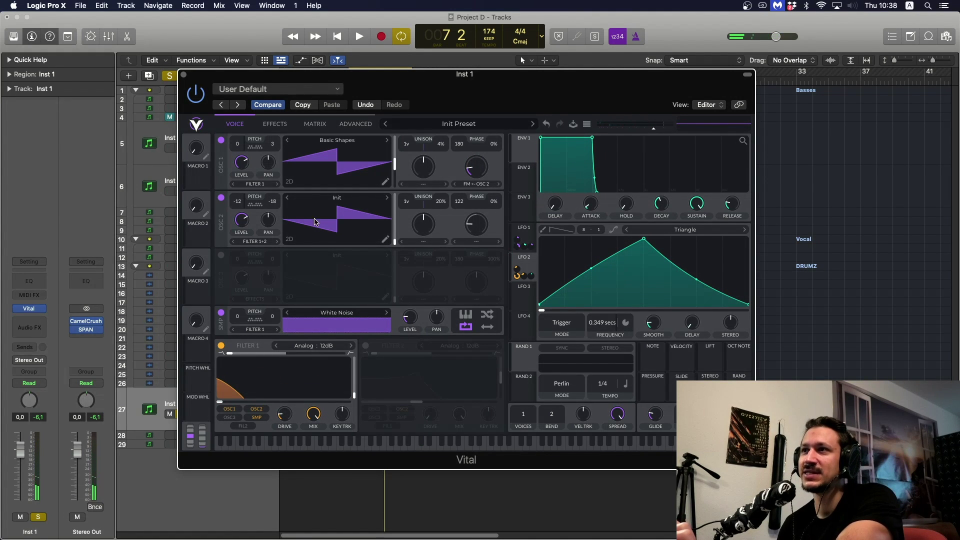
- Examine Vital's filter 1 and LFO 2, including the LFO 1 modulation of LFO 2's frequency
{"action": "left_click", "coordinate": [256, 417]}
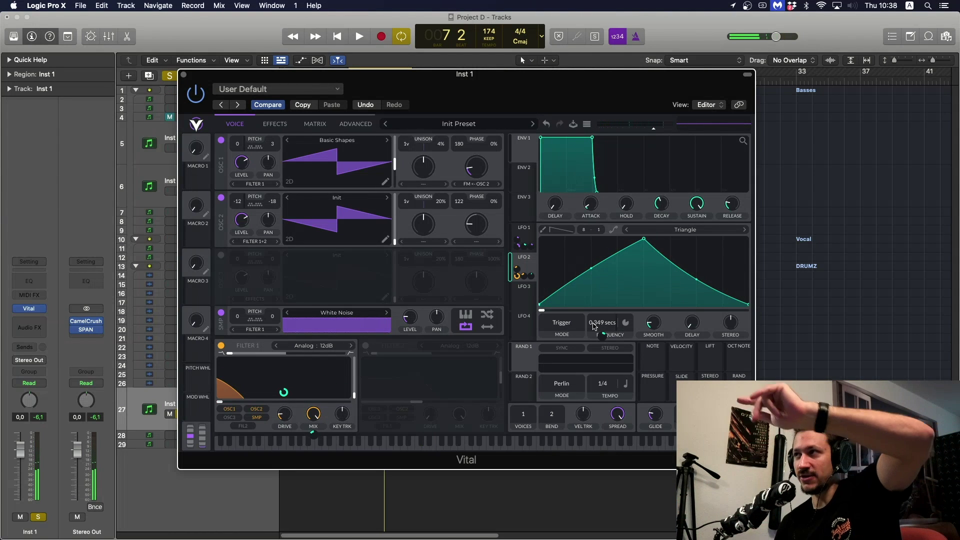
{"action": "left_click", "coordinate": [526, 231]}
{"action": "left_click", "coordinate": [524, 262]}
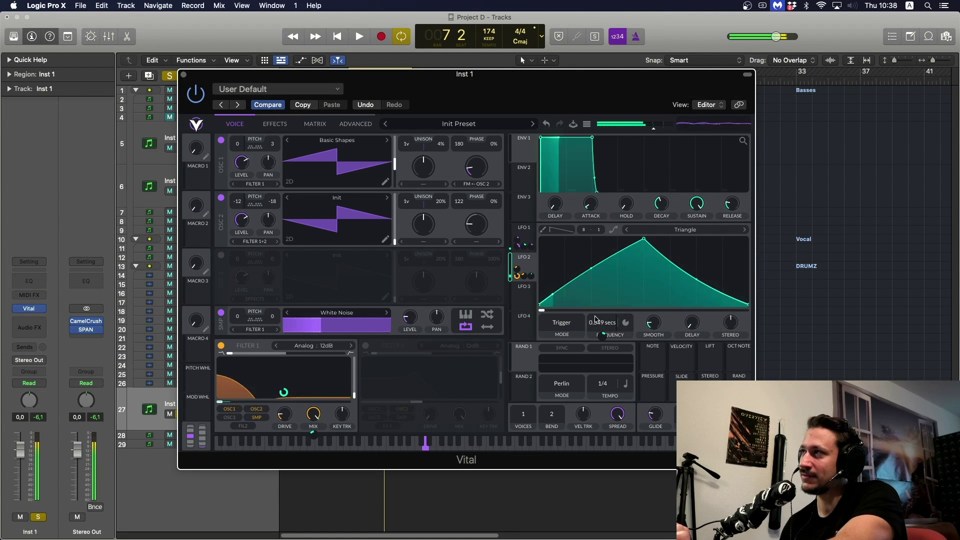
{"action": "mouse_move", "coordinate": [602, 338]}
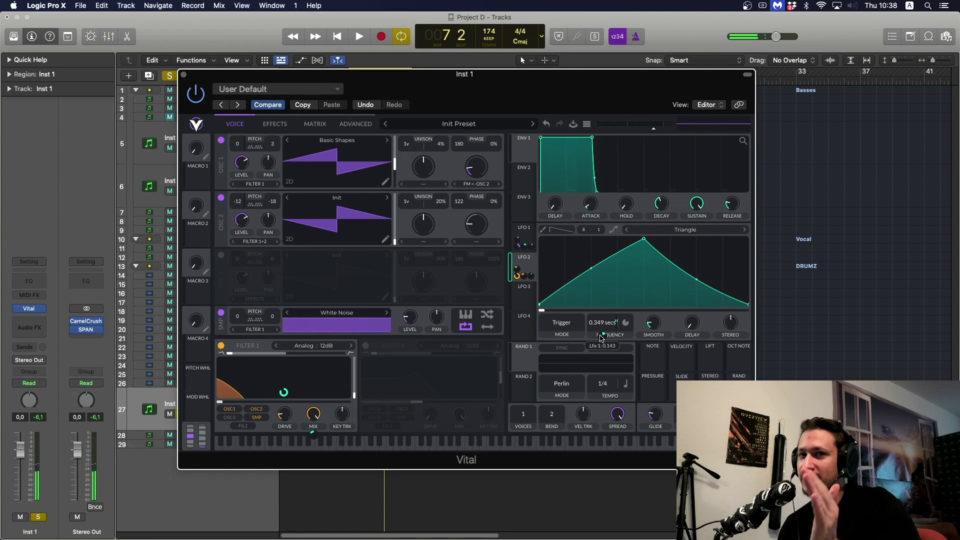
- Inspect LFO 1's modulation of the oscillator levels and Vital's effects chain, and close the plug-in
{"action": "left_click", "coordinate": [524, 230]}
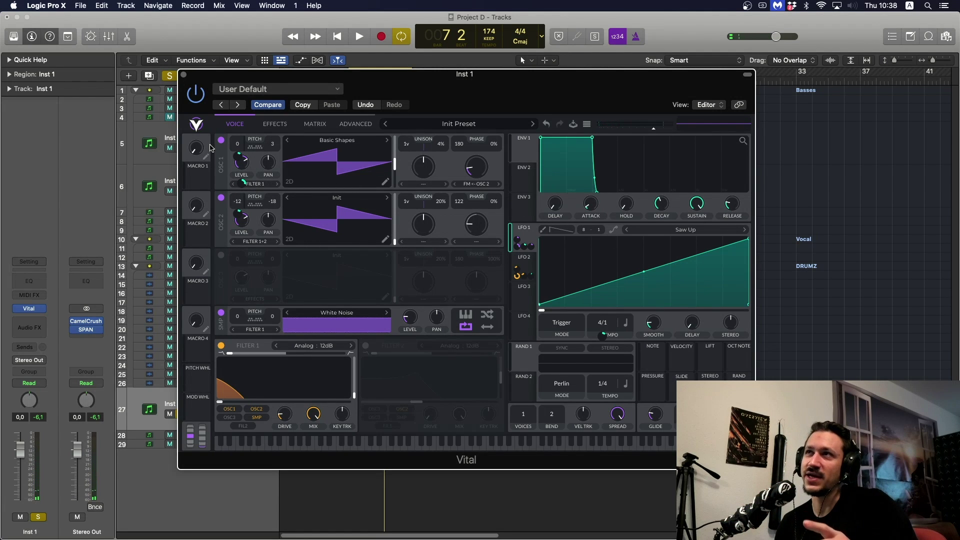
{"action": "left_click_drag", "start_coordinate": [240, 157], "coordinate": [239, 215]}
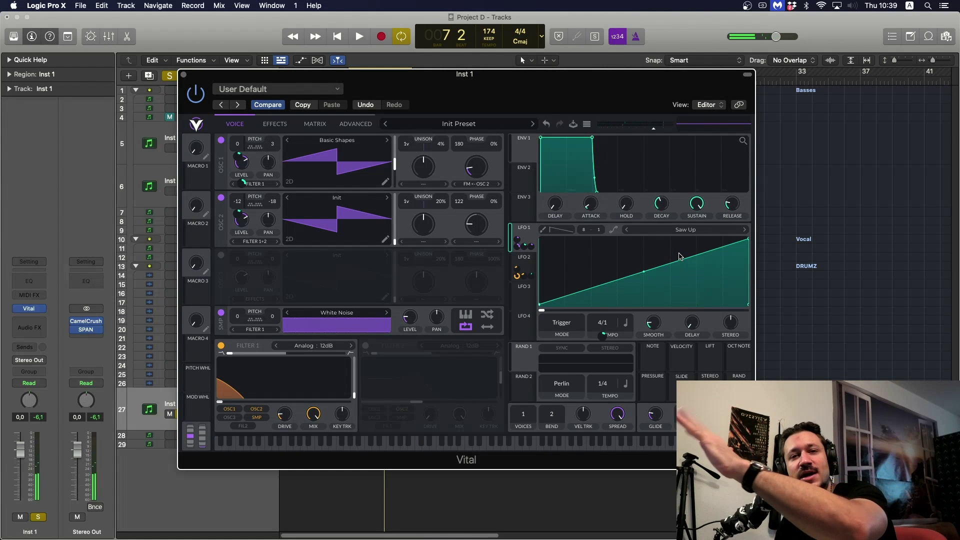
{"action": "left_click", "coordinate": [274, 124]}
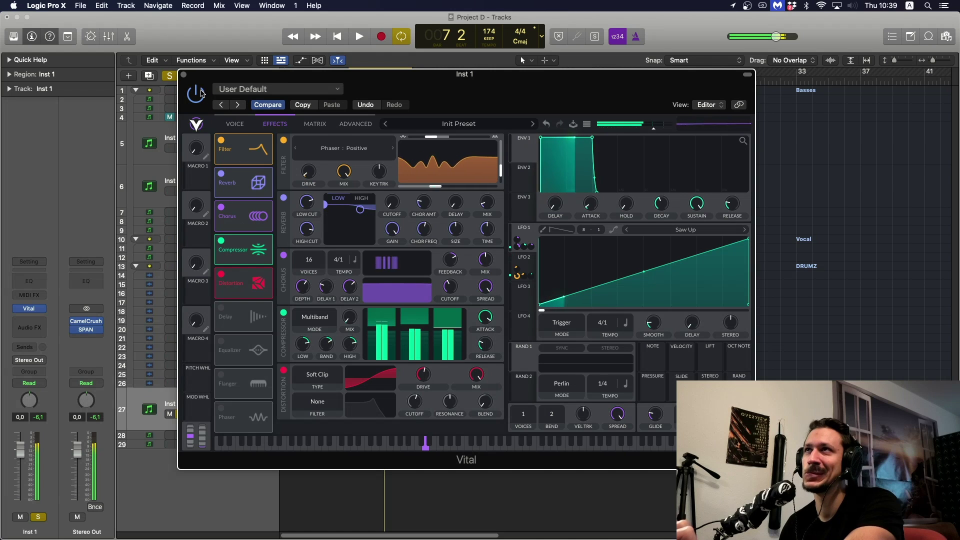
{"action": "left_click", "coordinate": [184, 76]}
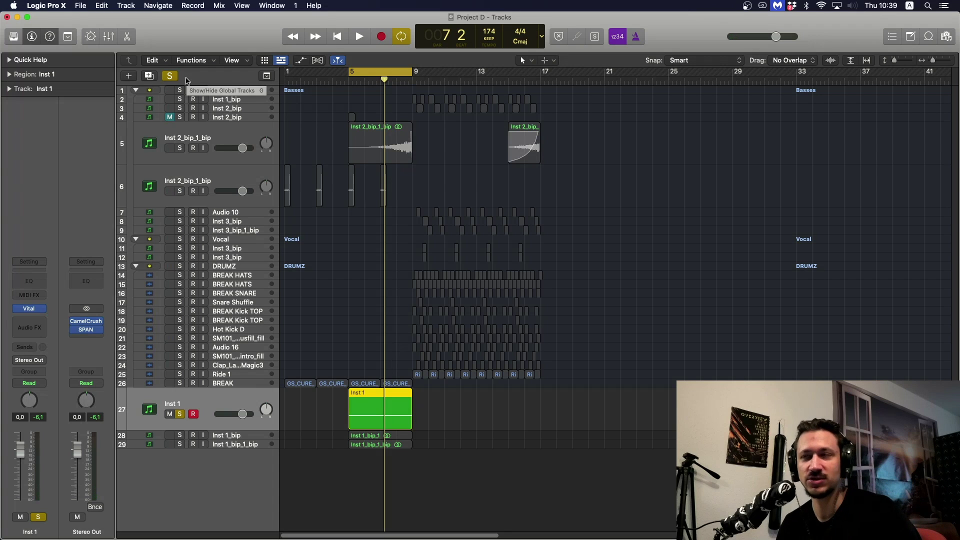
- Mute the Inst 1 track 27, release its solo, and shrink it to normal height
{"action": "left_click", "coordinate": [171, 414]}
{"action": "left_click", "coordinate": [179, 414]}
{"action": "key", "text": "ctrl+alt+super+z"}
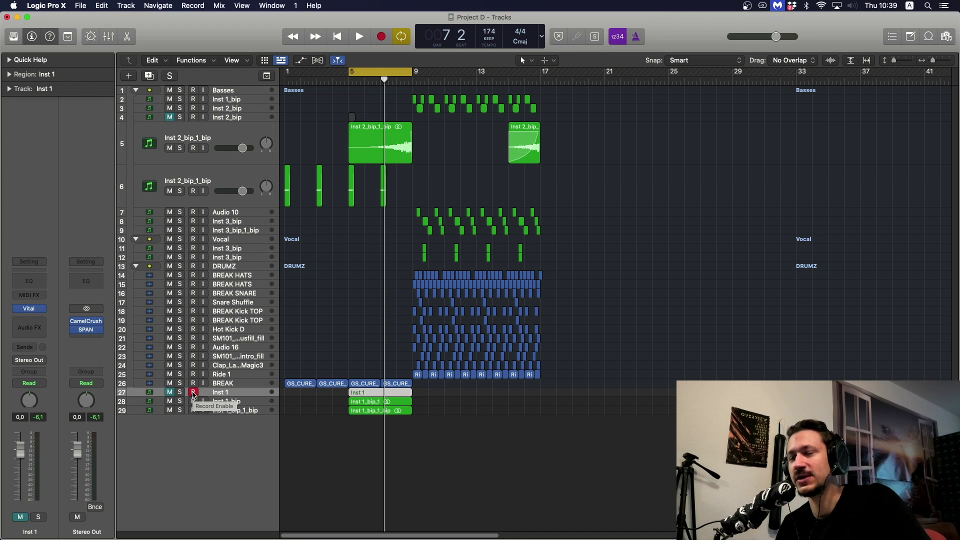
- Enlarge and solo the Inst 1_bip track 28, and bypass the plug-ins after Soundly Place it
{"action": "left_click", "coordinate": [240, 402]}
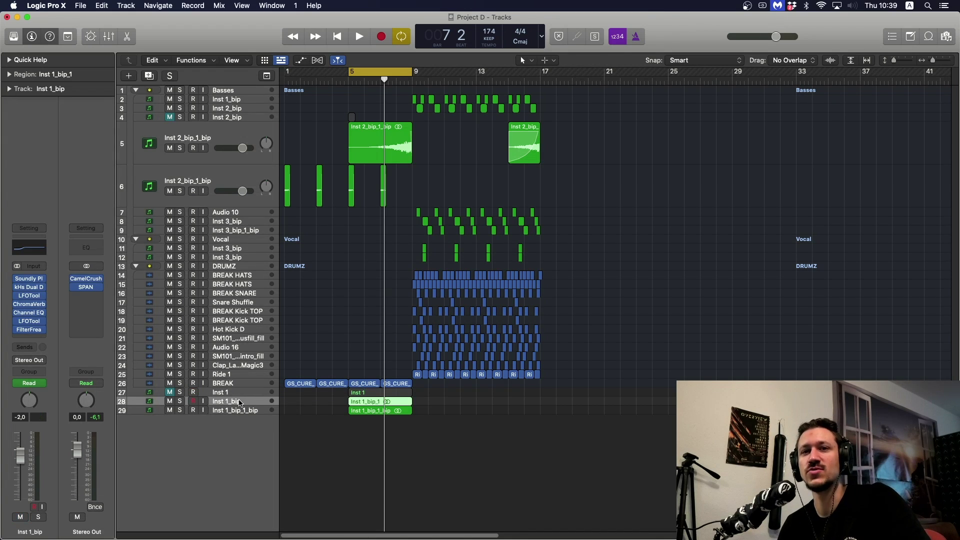
{"action": "key", "text": "ctrl+alt+super+z"}
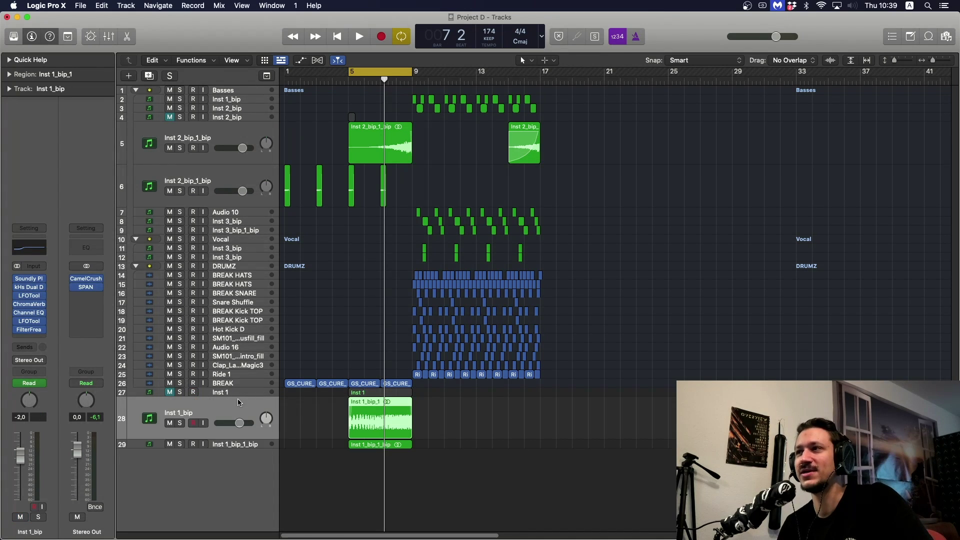
{"action": "left_click", "coordinate": [180, 423]}
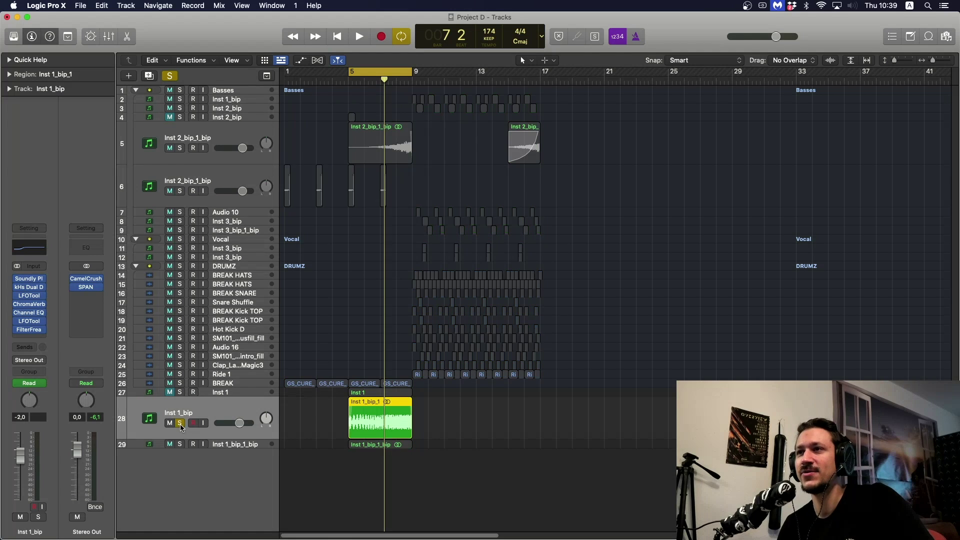
{"action": "left_click", "coordinate": [17, 313]}
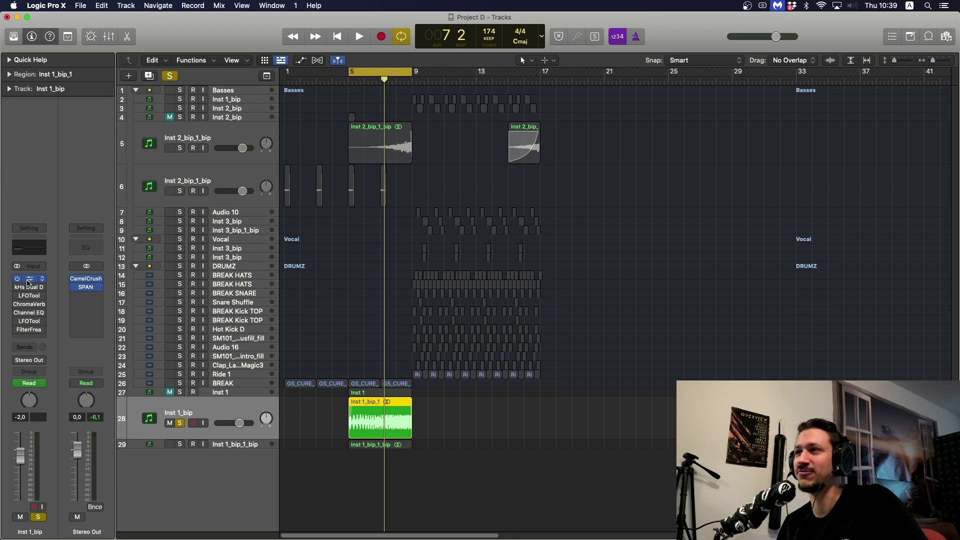
- Open Soundly Place it on track 28 and listen to its The Almighty preset with Laptop speaker and Cathedral space
{"action": "left_click", "coordinate": [28, 281]}
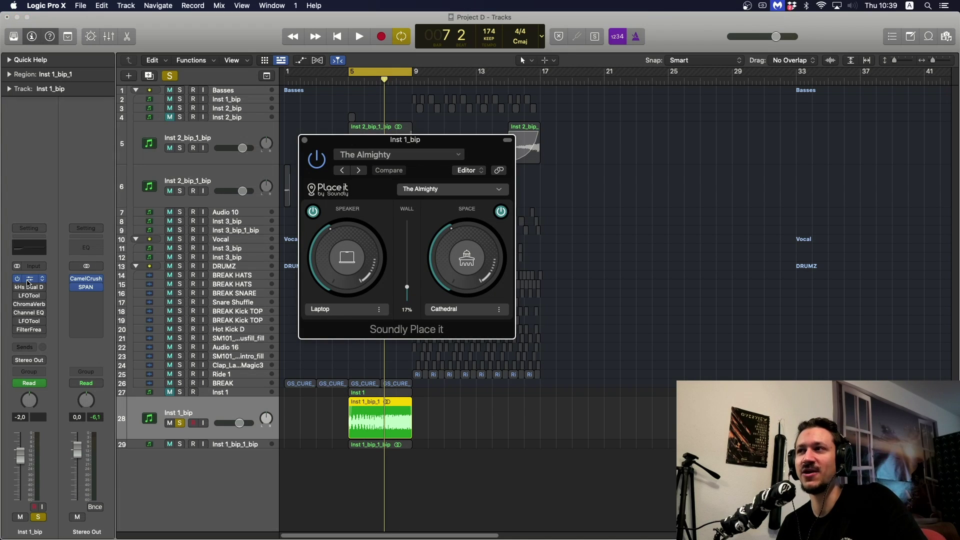
{"action": "key", "text": "space"}
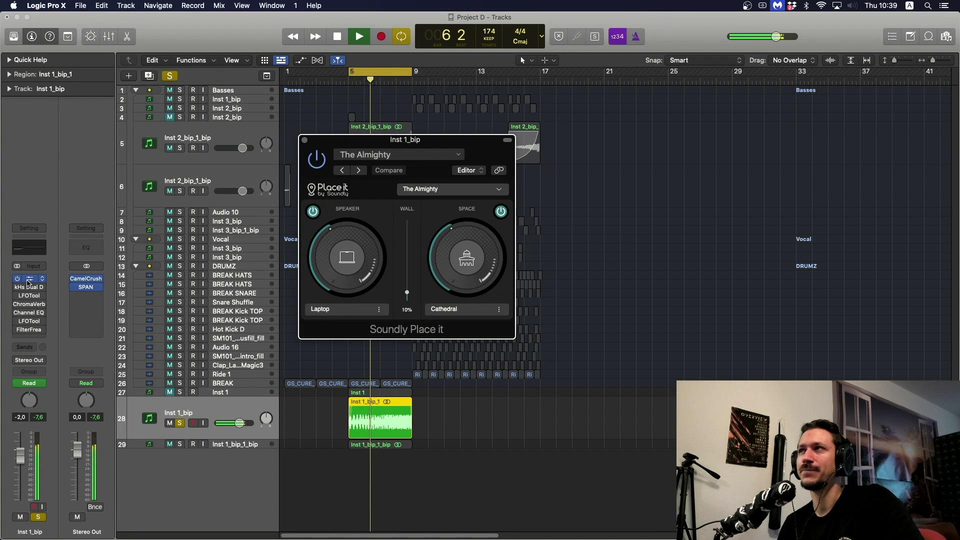
{"action": "key", "text": "space"}
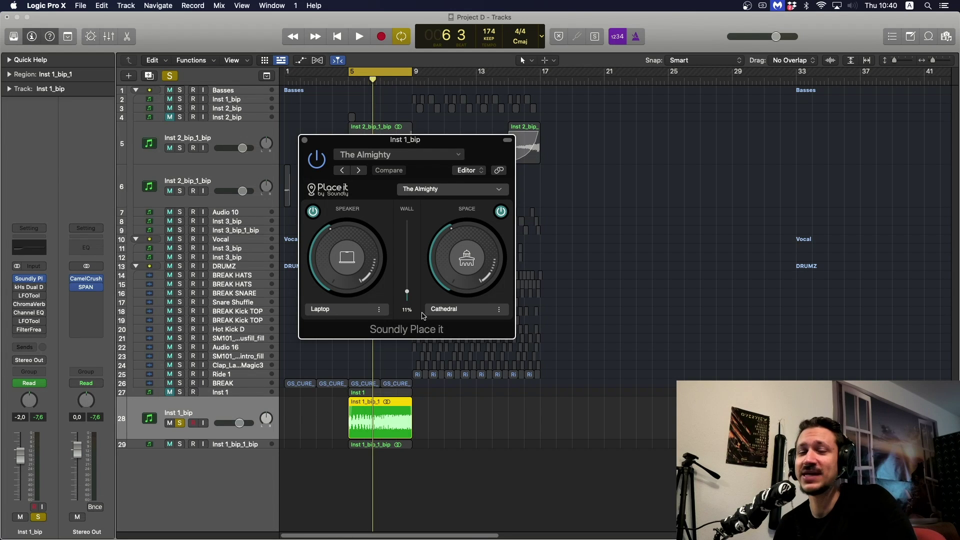
{"action": "key", "text": "space"}
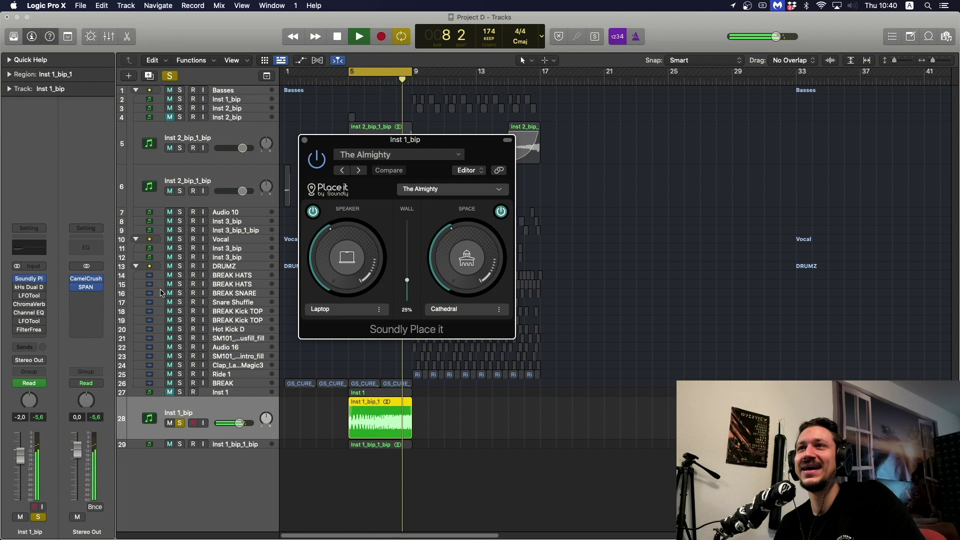
{"action": "key", "text": "space"}
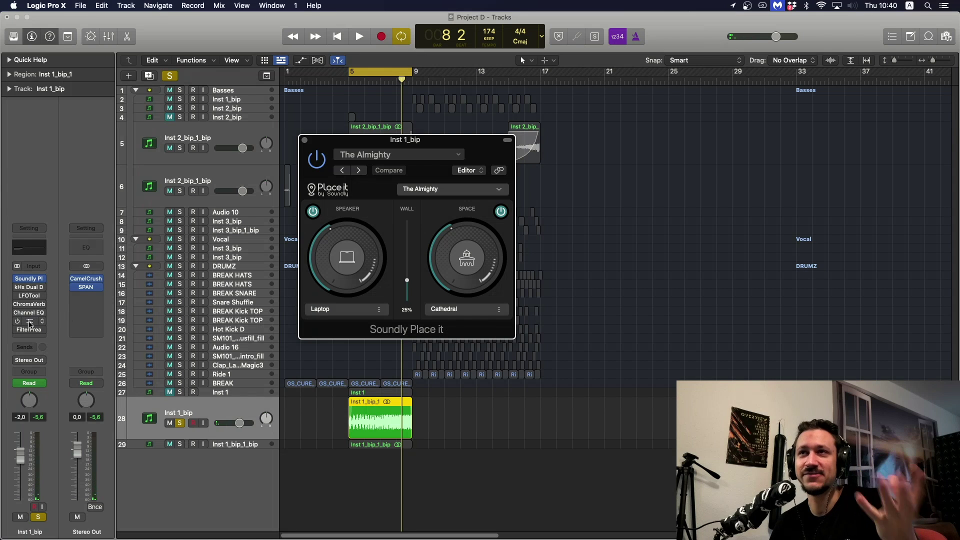
- Enable and inspect Dual Delay, the first LFOTool, ChromaVerb and Channel EQ on the Inst 1_bip track 28
{"action": "left_click", "coordinate": [25, 287]}
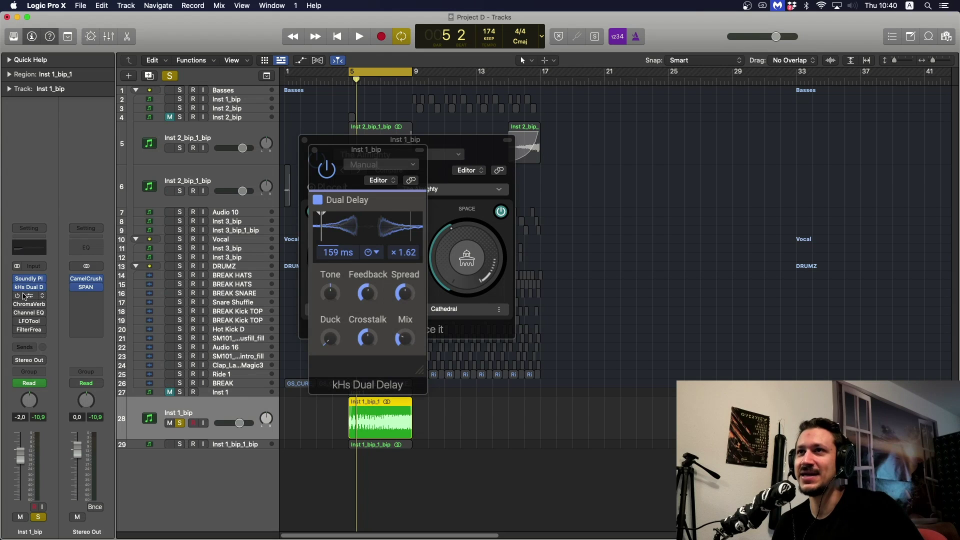
{"action": "left_click", "coordinate": [23, 296]}
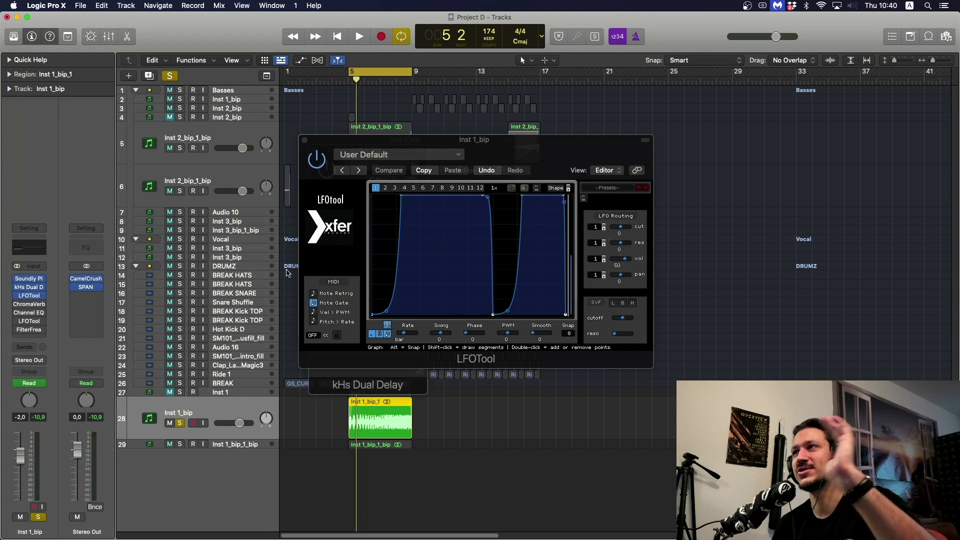
{"action": "mouse_move", "coordinate": [19, 304]}
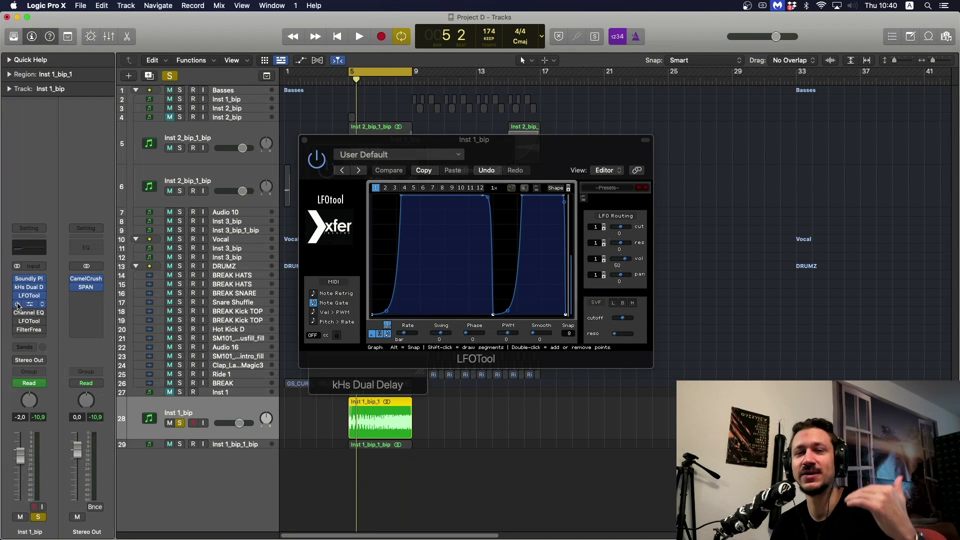
{"action": "left_click", "coordinate": [33, 304]}
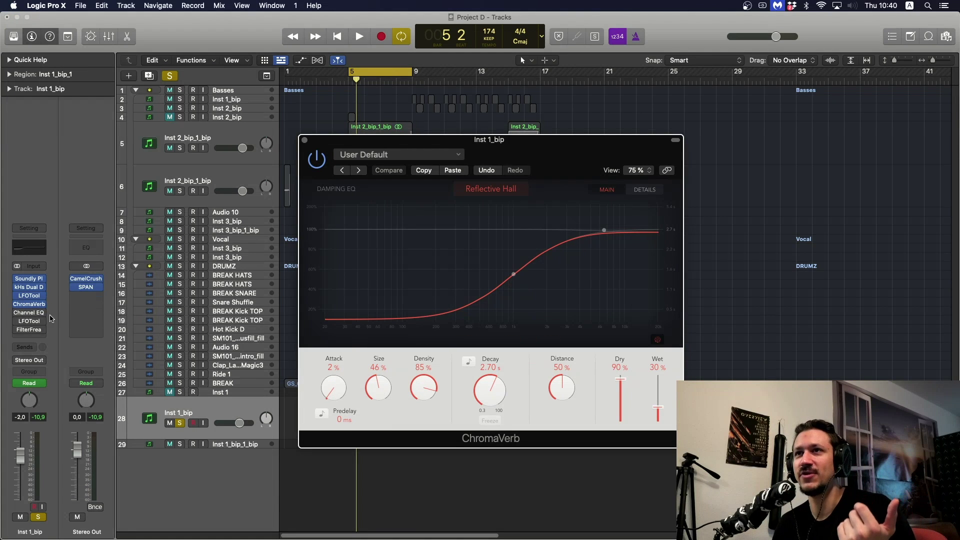
{"action": "left_click", "coordinate": [30, 312]}
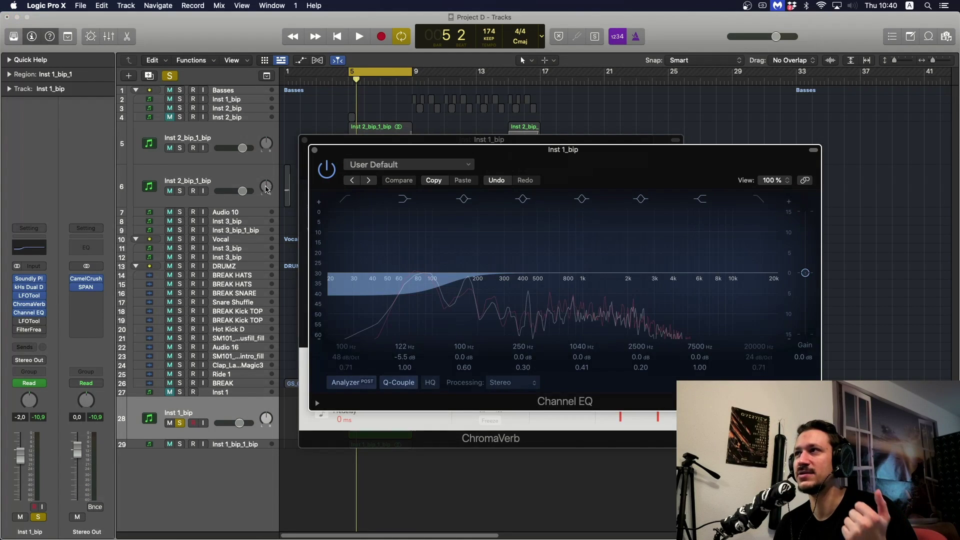
- Enable the second LFOTool following Channel EQ on track 28 and open it to examine its volume shape
{"action": "left_click", "coordinate": [19, 326]}
{"action": "left_click", "coordinate": [19, 327]}
{"action": "left_click", "coordinate": [18, 322]}
{"action": "left_click", "coordinate": [29, 326]}
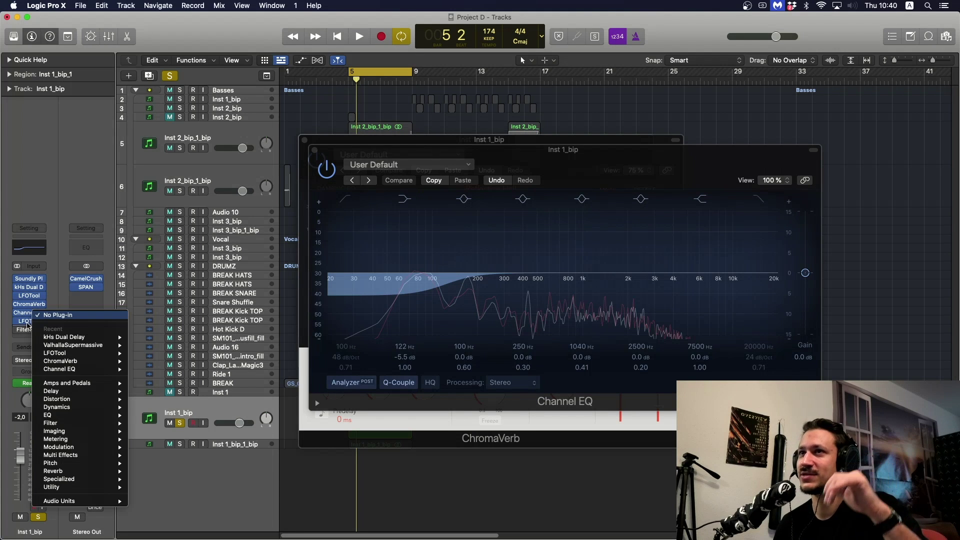
{"action": "left_click", "coordinate": [30, 326]}
{"action": "left_click", "coordinate": [30, 322]}
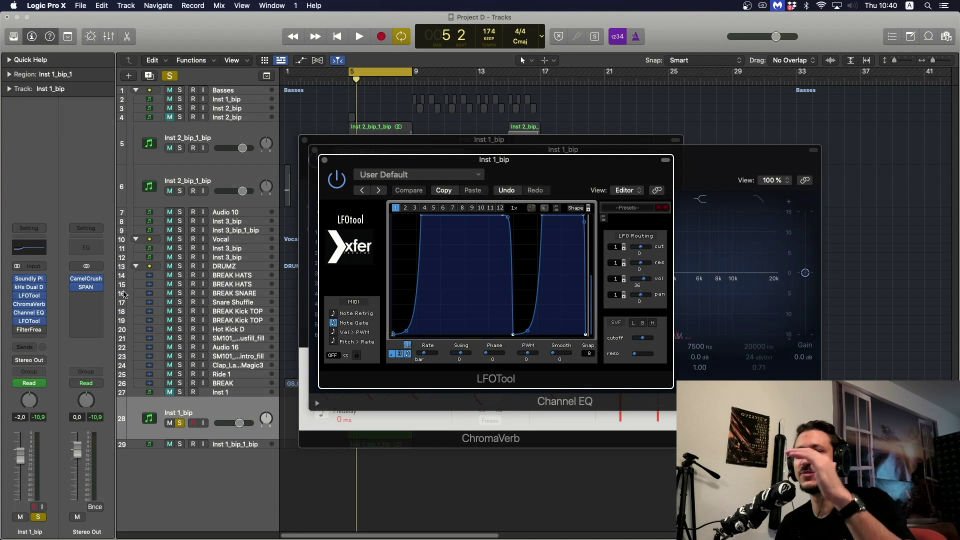
- Enable and open FilterFreak on track 28, and listen to the track through the full effects chain
{"action": "left_click", "coordinate": [25, 332]}
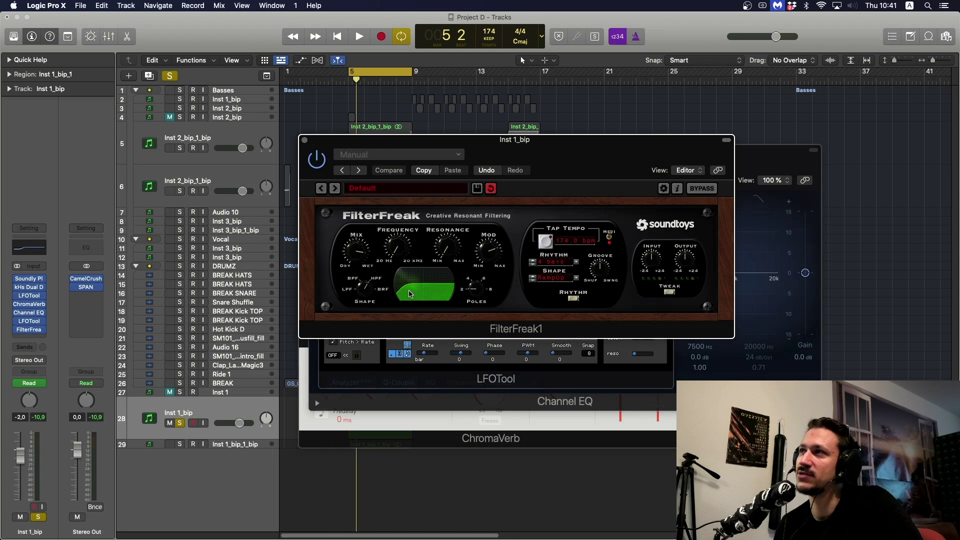
{"action": "key", "text": "space"}
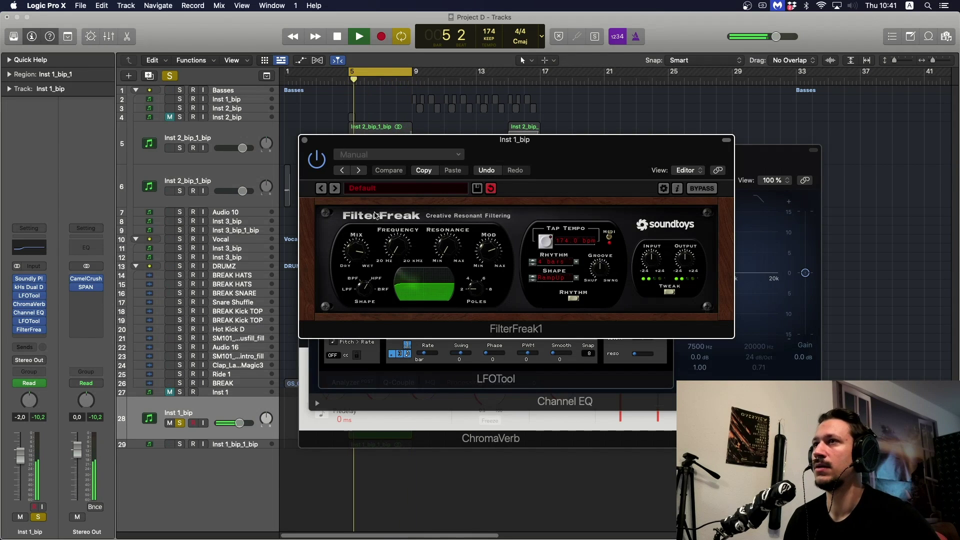
{"action": "key", "text": "space"}
- Close FilterFreak, the second LFOTool, Channel EQ and ChromaVerb, and mute and unsolo track 28
{"action": "left_click", "coordinate": [304, 140]}
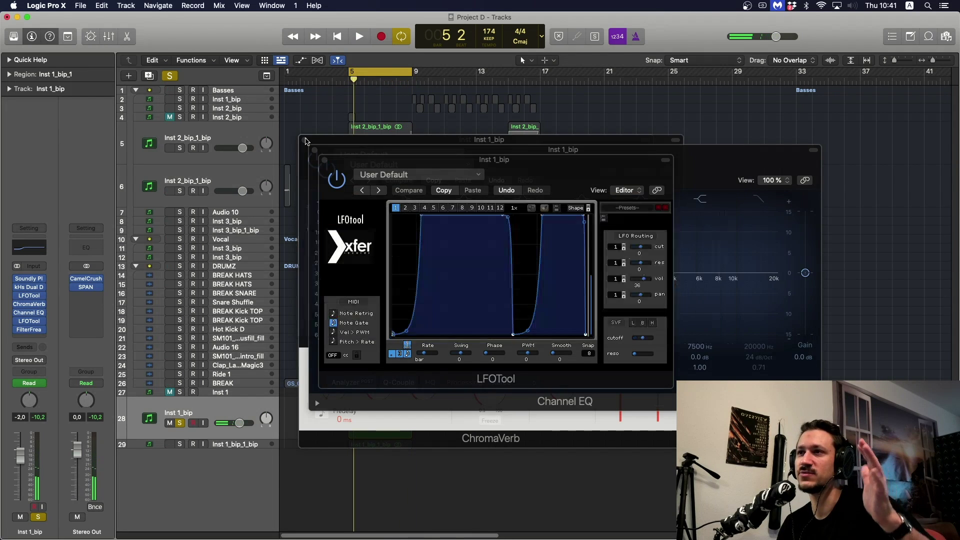
{"action": "left_click", "coordinate": [325, 160]}
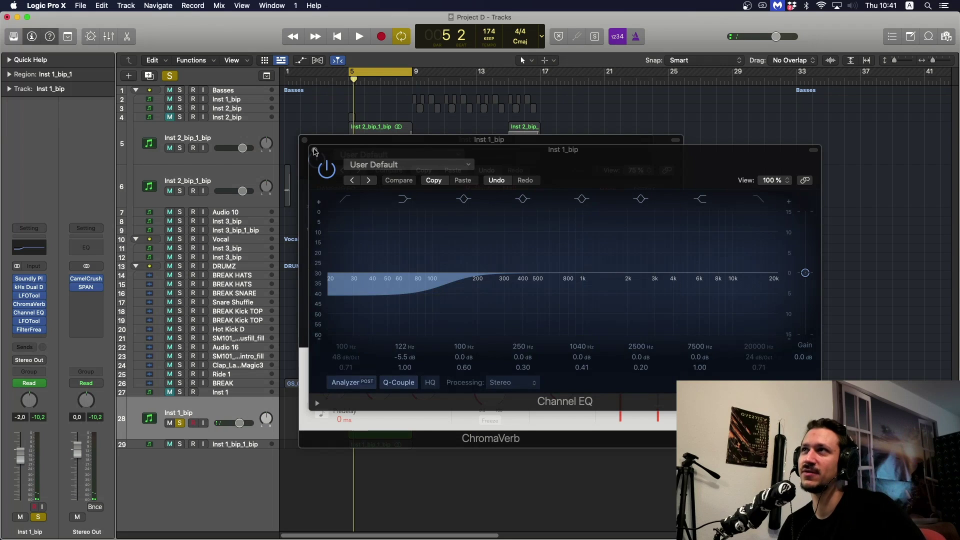
{"action": "left_click", "coordinate": [314, 150]}
{"action": "left_click", "coordinate": [304, 140]}
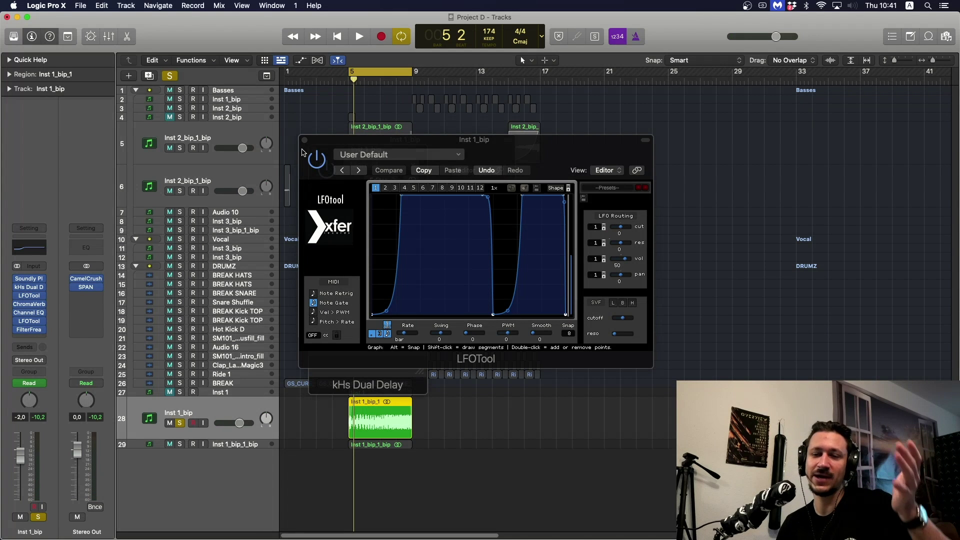
{"action": "left_click", "coordinate": [170, 424]}
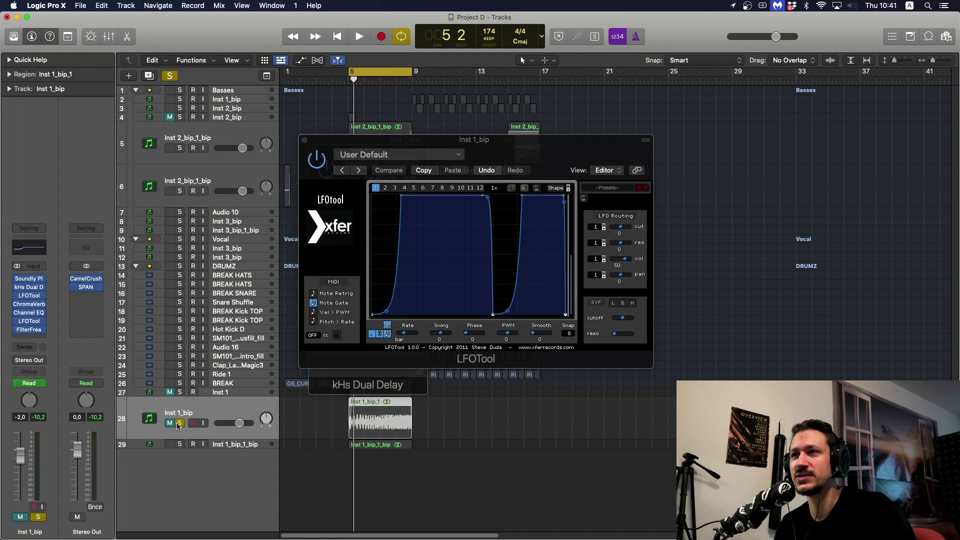
{"action": "left_click", "coordinate": [180, 423]}
- Enlarge the Inst 1_bip_1_bip track 29 and close the remaining LFOTool, Dual Delay and Place it windows
{"action": "left_click", "coordinate": [237, 445]}
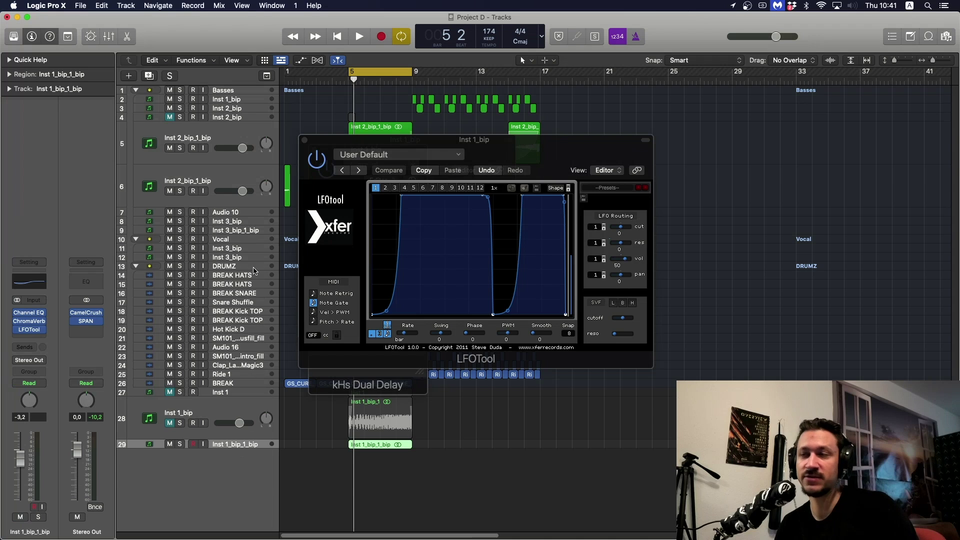
{"action": "left_click", "coordinate": [305, 141]}
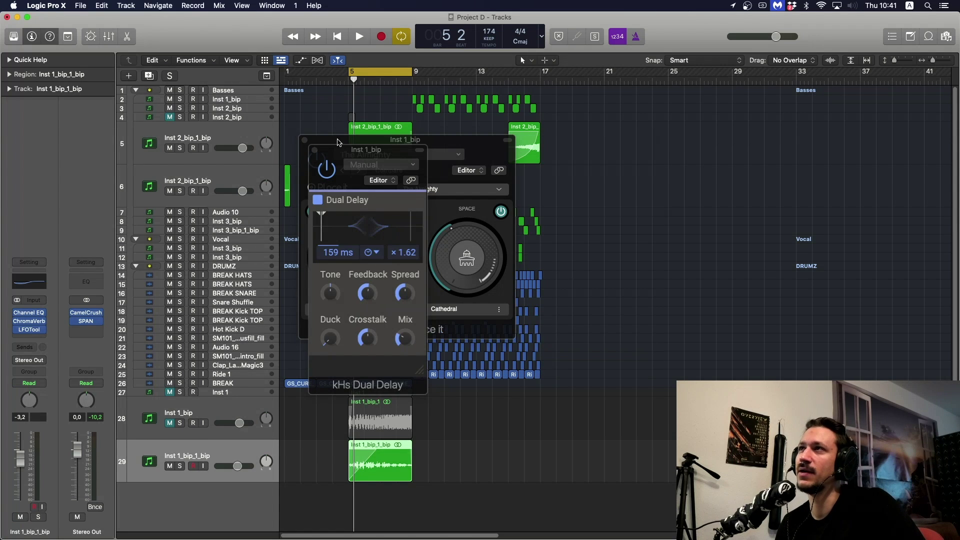
{"action": "left_click", "coordinate": [315, 151]}
{"action": "left_click", "coordinate": [304, 140]}
{"action": "left_click", "coordinate": [439, 463]}
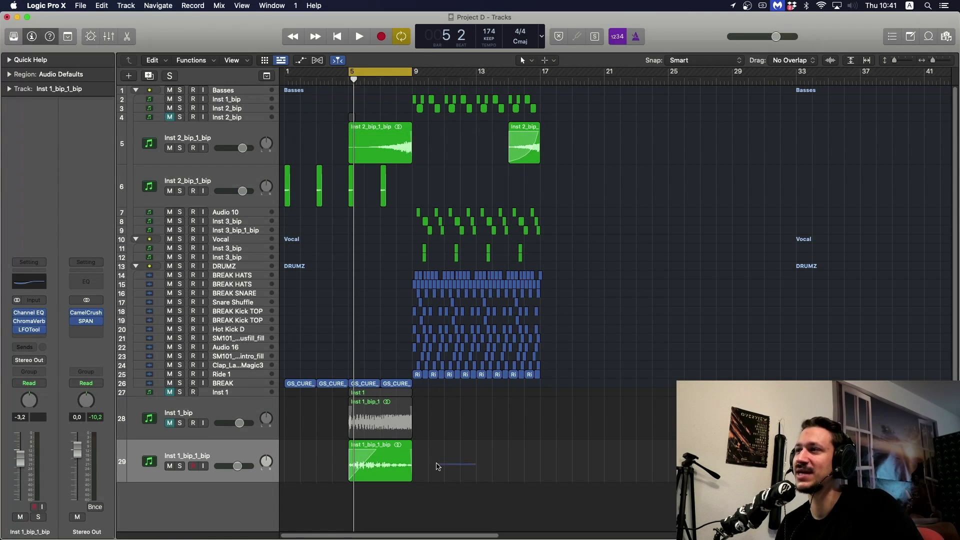
{"action": "left_click", "coordinate": [380, 468]}
- Shrink track 28 to normal height, set the cycle range to bars 8 to 15, and select track 29's region
{"action": "left_click", "coordinate": [248, 414]}
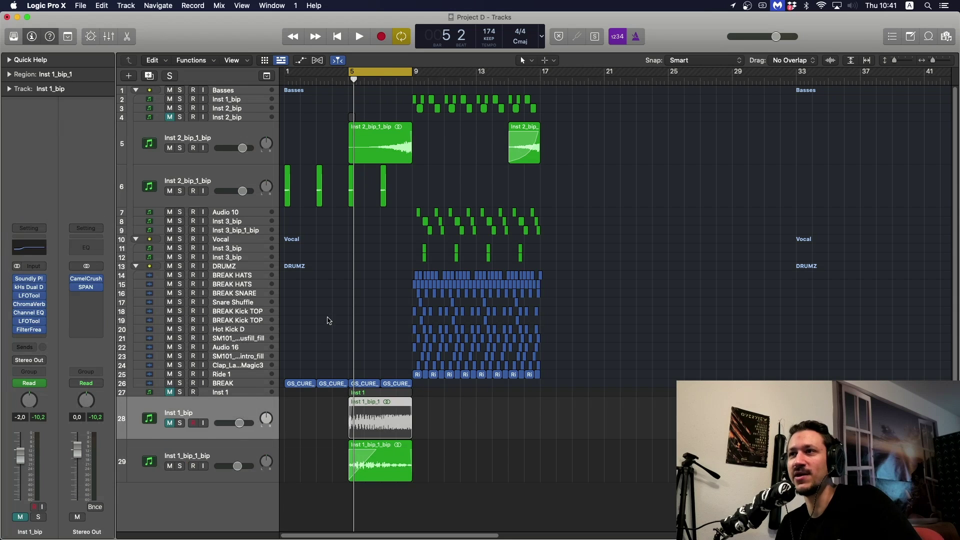
{"action": "left_click_drag", "start_coordinate": [402, 71], "coordinate": [508, 72]}
{"action": "left_click", "coordinate": [242, 425]}
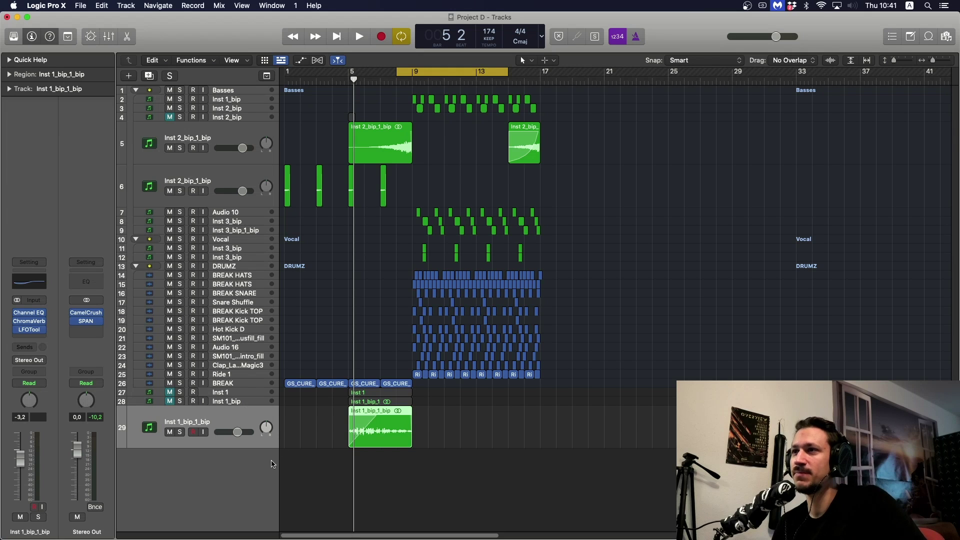
{"action": "left_click", "coordinate": [340, 434]}
{"action": "left_click", "coordinate": [358, 422]}
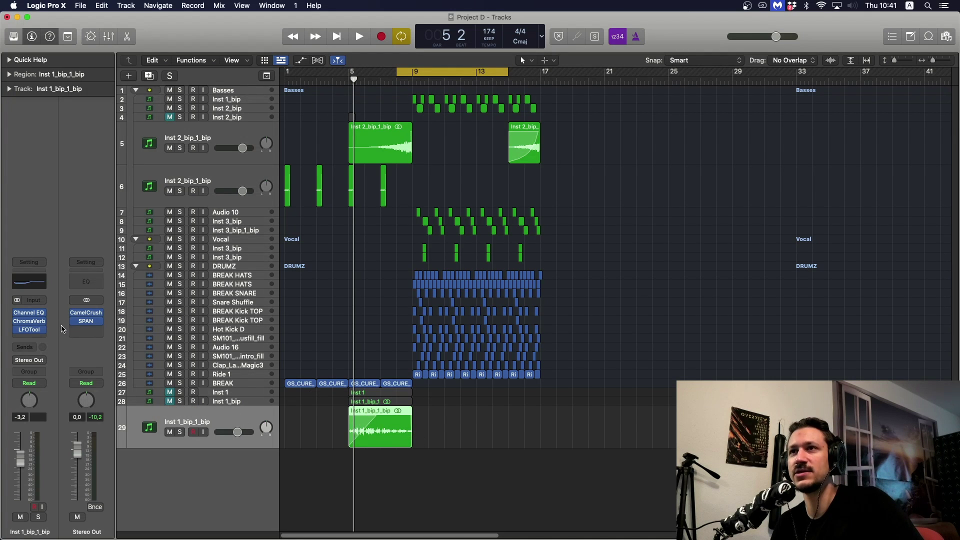
- Inspect the Channel EQ curve and ChromaVerb's Reflective Hall settings on track 29, and close both plug-ins
{"action": "left_click", "coordinate": [30, 314]}
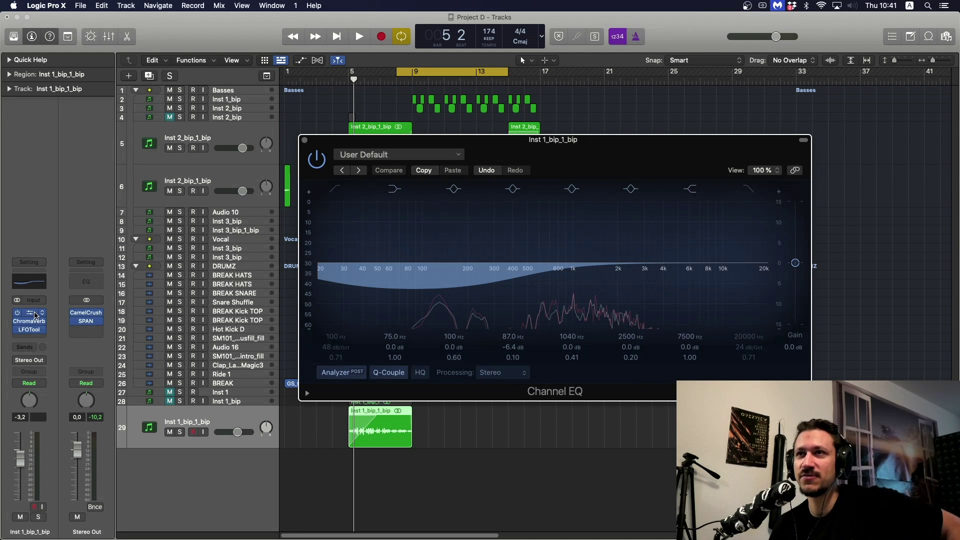
{"action": "left_click", "coordinate": [33, 322]}
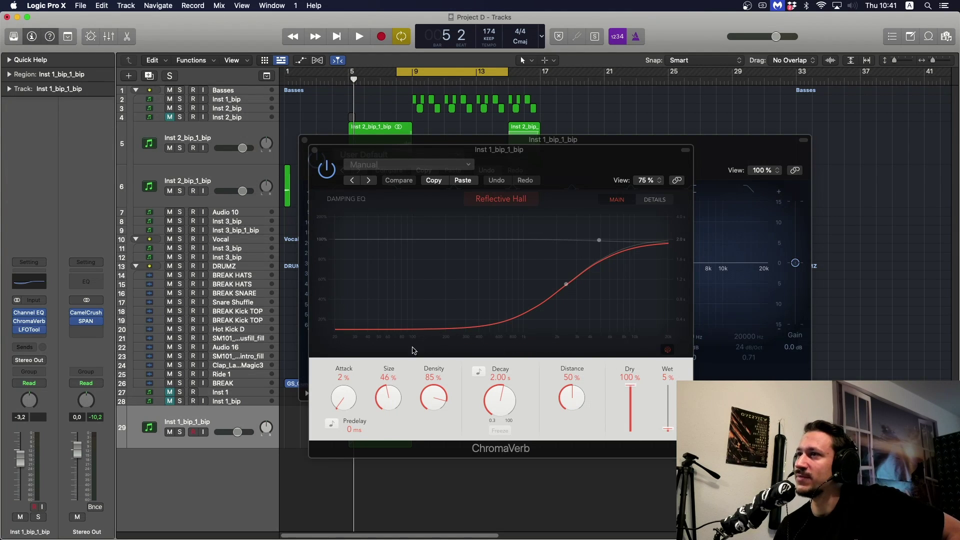
{"action": "left_click", "coordinate": [314, 150]}
{"action": "left_click", "coordinate": [305, 140]}
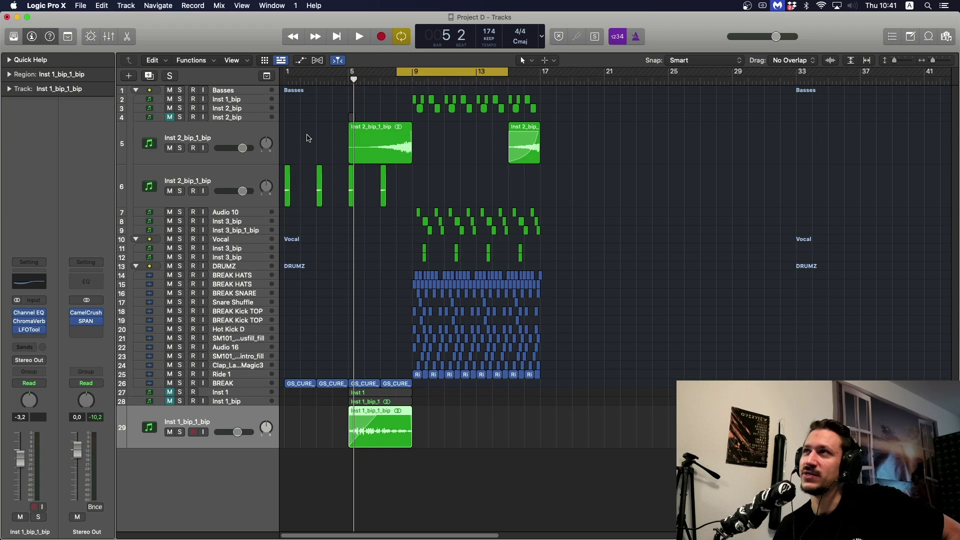
- Solo track 29 and listen to its reverb tail across bar 9, starting the cycle range shortly before that bar
{"action": "left_click_drag", "start_coordinate": [401, 71], "coordinate": [410, 71]}
{"action": "left_click", "coordinate": [193, 431]}
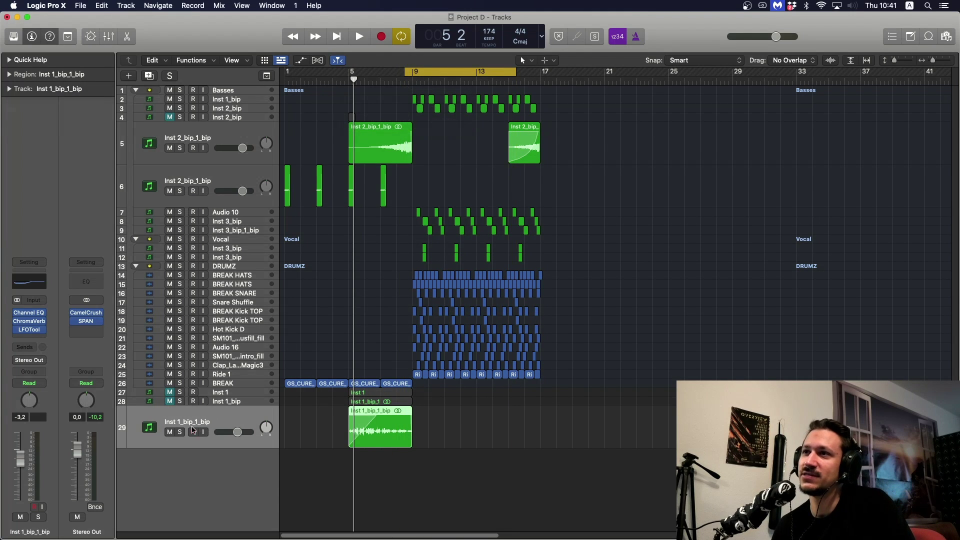
{"action": "left_click", "coordinate": [181, 431]}
{"action": "key", "text": "space"}
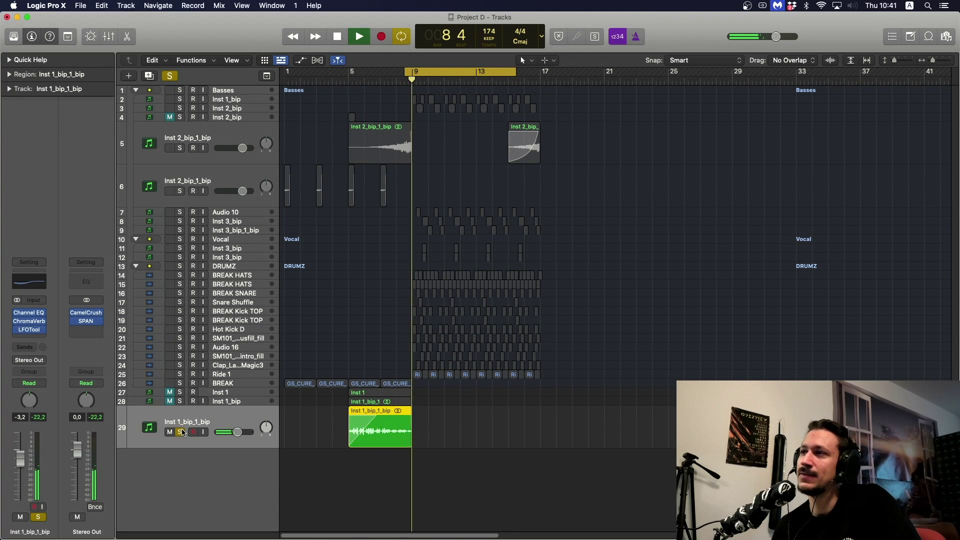
{"action": "key", "text": "space"}
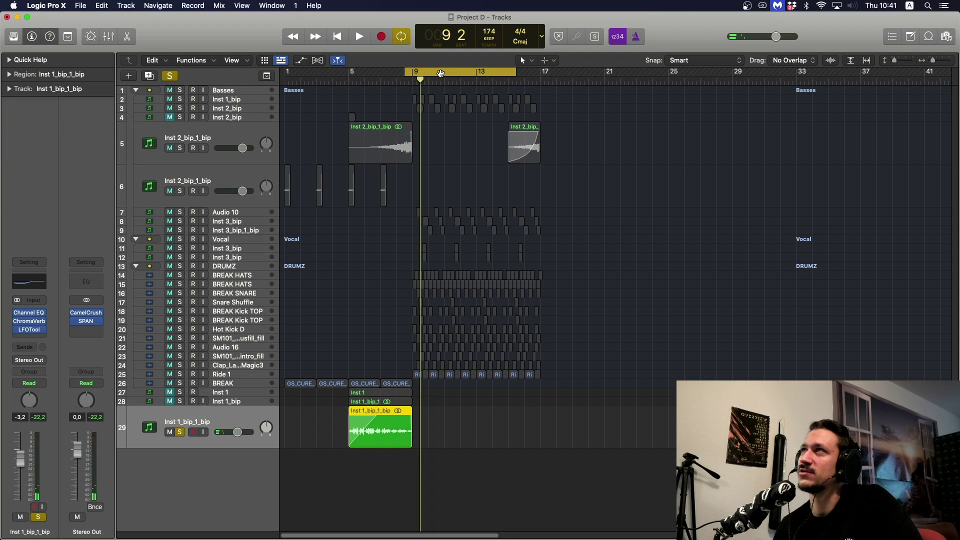
{"action": "left_click_drag", "start_coordinate": [440, 72], "coordinate": [429, 72]}
{"action": "key", "text": "space"}
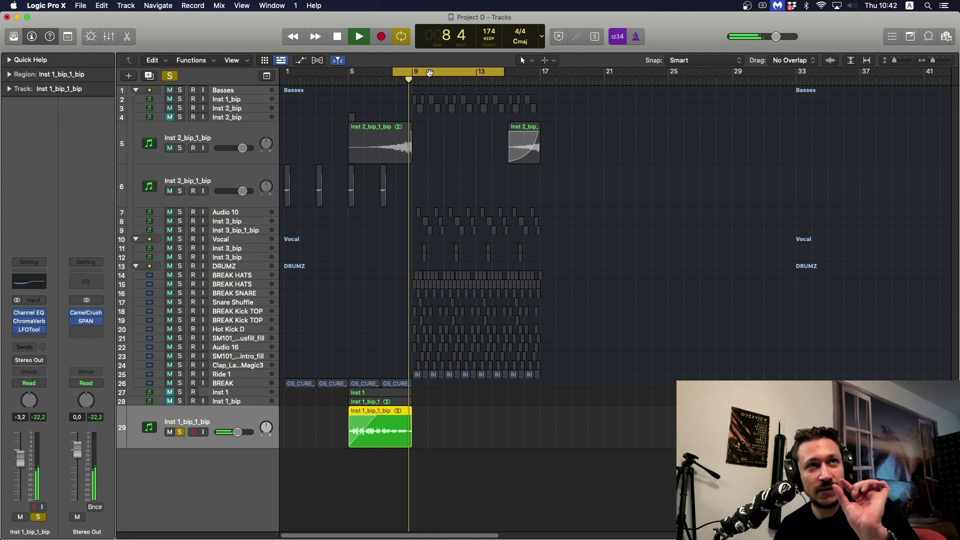
{"action": "key", "text": "space"}
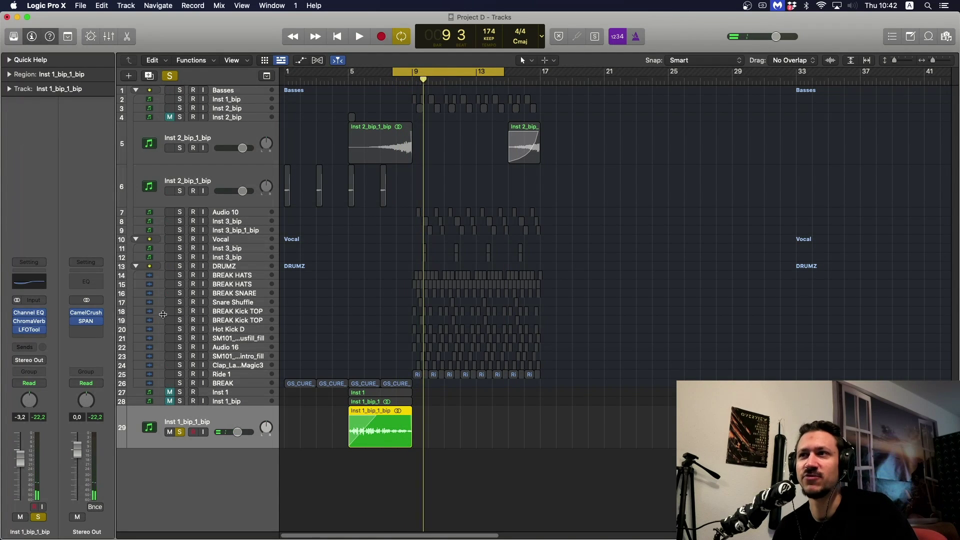
- Inspect LFOTool's volume shape on track 29, close it, and solo the Inst 2_bip_1_bip track 5 as well
{"action": "left_click", "coordinate": [33, 330]}
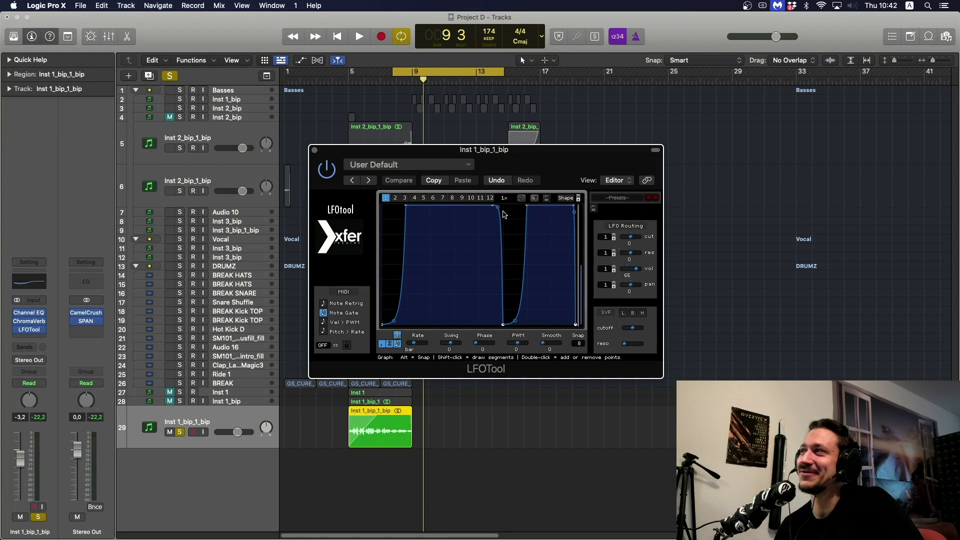
{"action": "left_click_drag", "start_coordinate": [393, 71], "coordinate": [352, 72]}
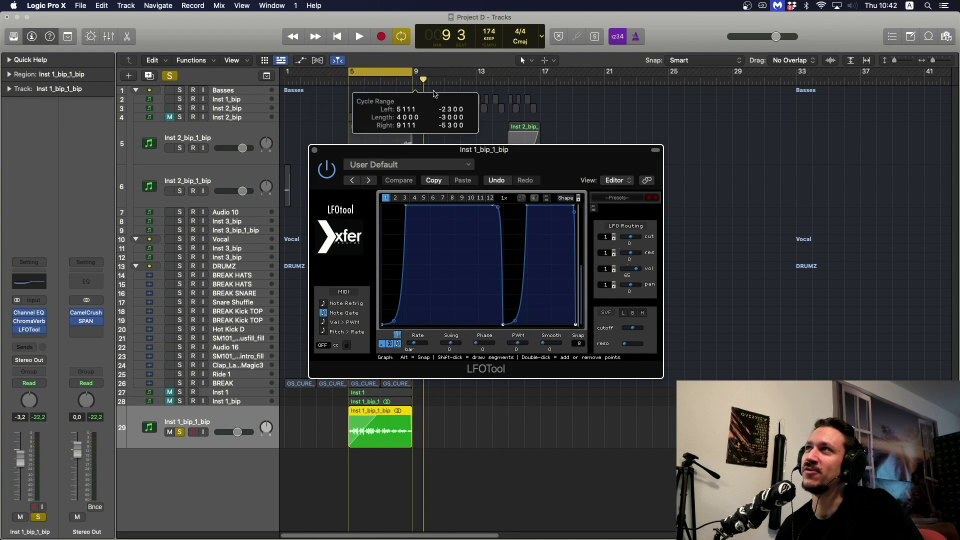
{"action": "left_click", "coordinate": [180, 191]}
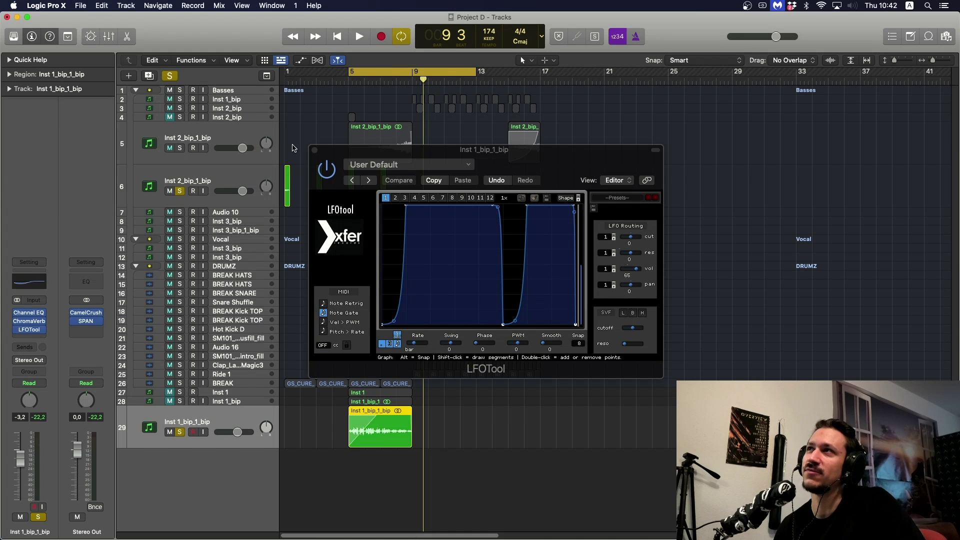
{"action": "left_click", "coordinate": [315, 150]}
{"action": "left_click", "coordinate": [179, 148]}
{"action": "left_click", "coordinate": [180, 191]}
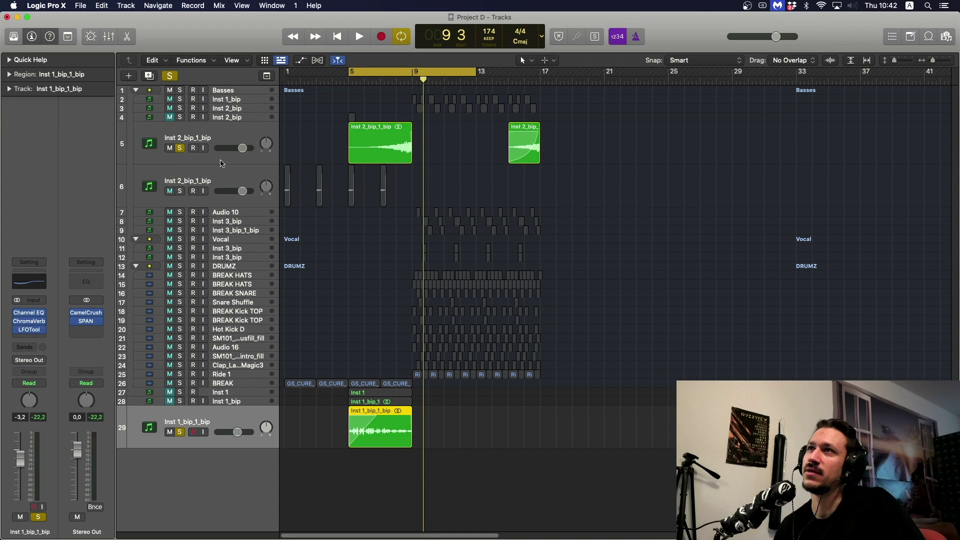
- Set the cycle range to bars 8 to 13 and listen to tracks 5 and 29 together
{"action": "left_click_drag", "start_coordinate": [406, 75], "coordinate": [397, 75]}
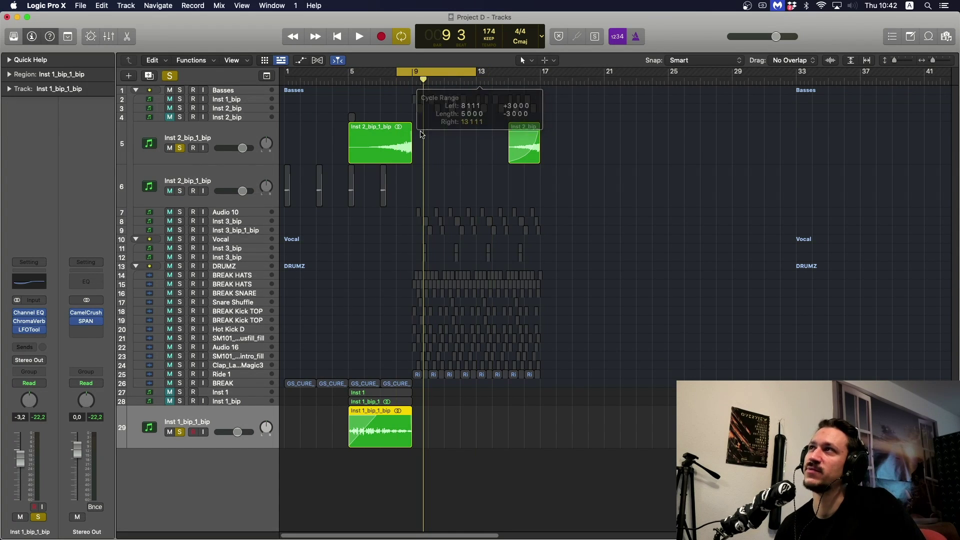
{"action": "left_click", "coordinate": [422, 134]}
{"action": "key", "text": "space"}
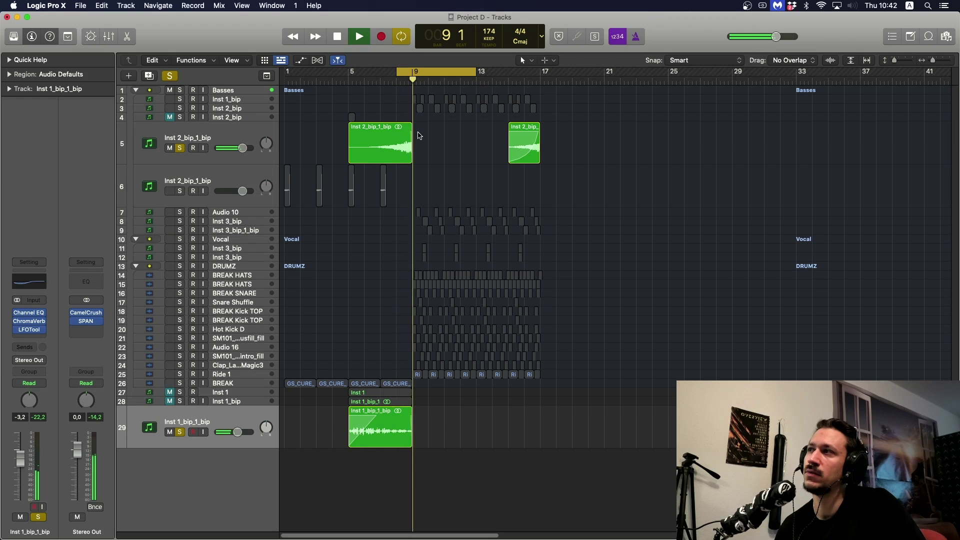
{"action": "key", "text": "space"}
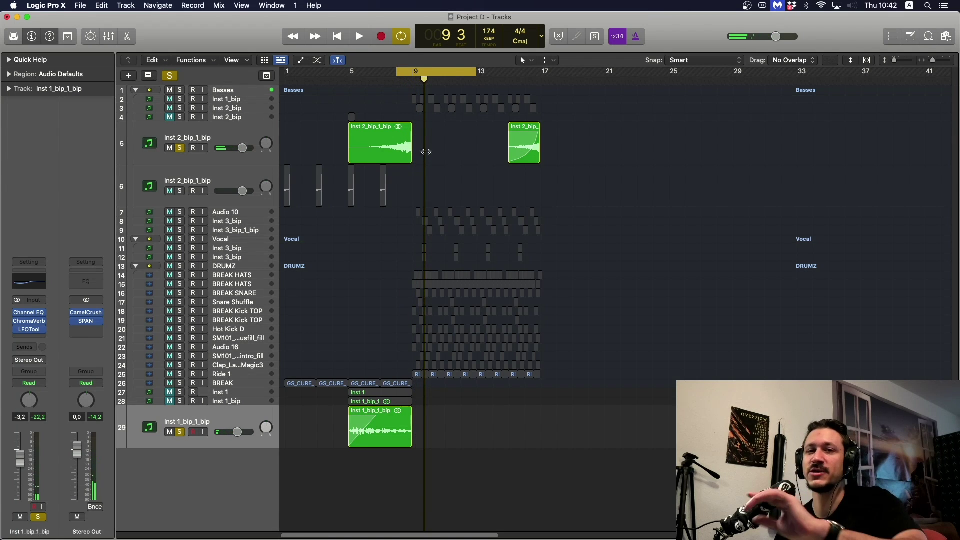
- Shorten the cycle range to bars 8 to 9 and loop the end of the riser with track 29
{"action": "left_click", "coordinate": [403, 144]}
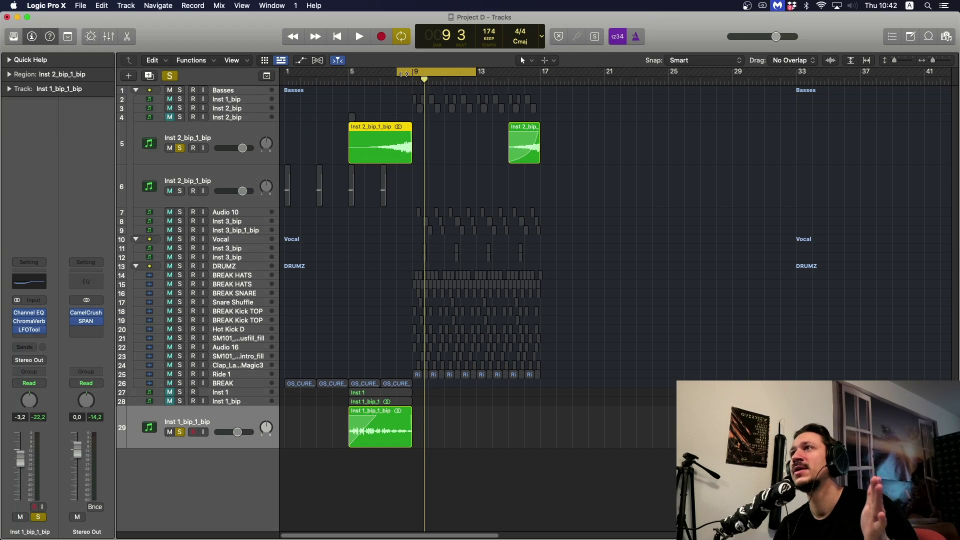
{"action": "left_click_drag", "start_coordinate": [403, 73], "coordinate": [410, 75]}
{"action": "key", "text": "space"}
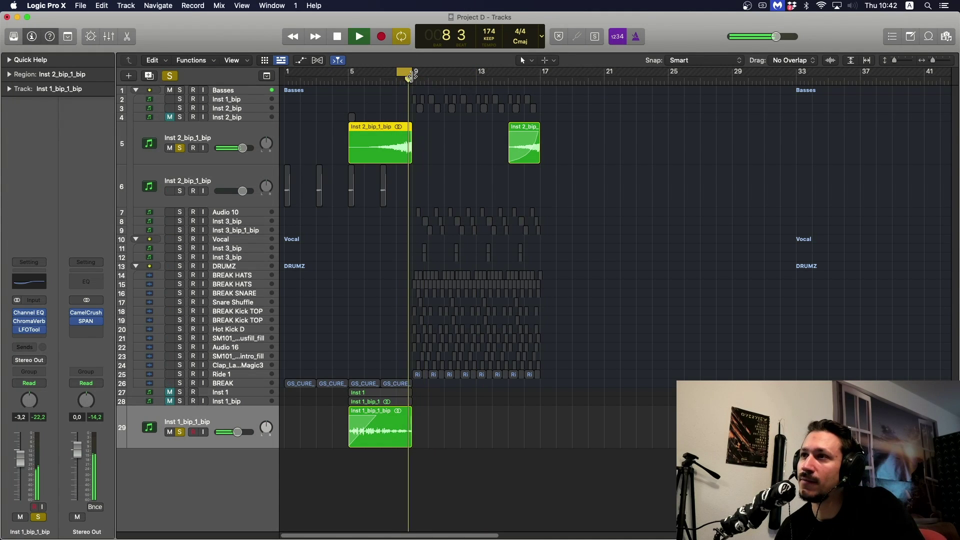
{"action": "key", "text": "space"}
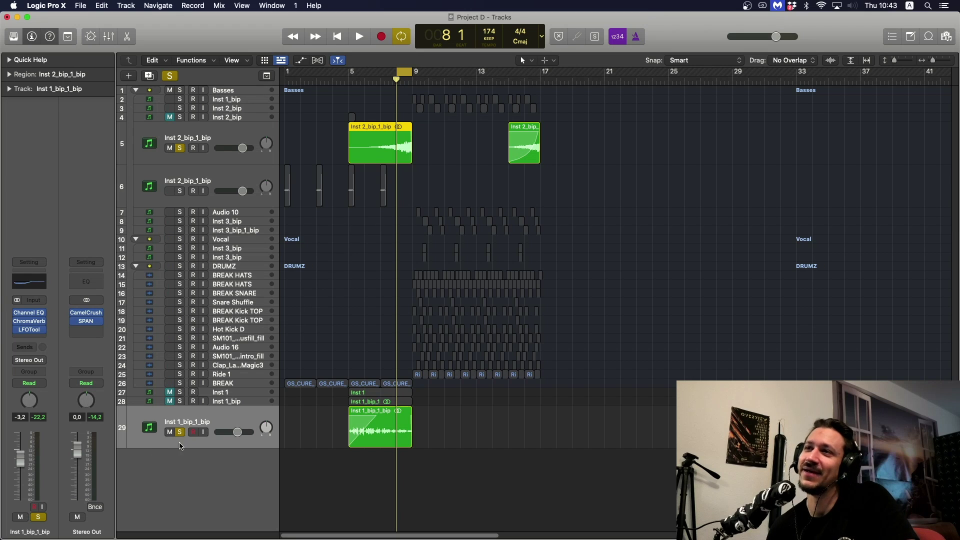
- Release the solos on tracks 29 and 5, and set the cycle range to bars 5 to 9
{"action": "left_click", "coordinate": [181, 433]}
{"action": "left_click", "coordinate": [179, 148]}
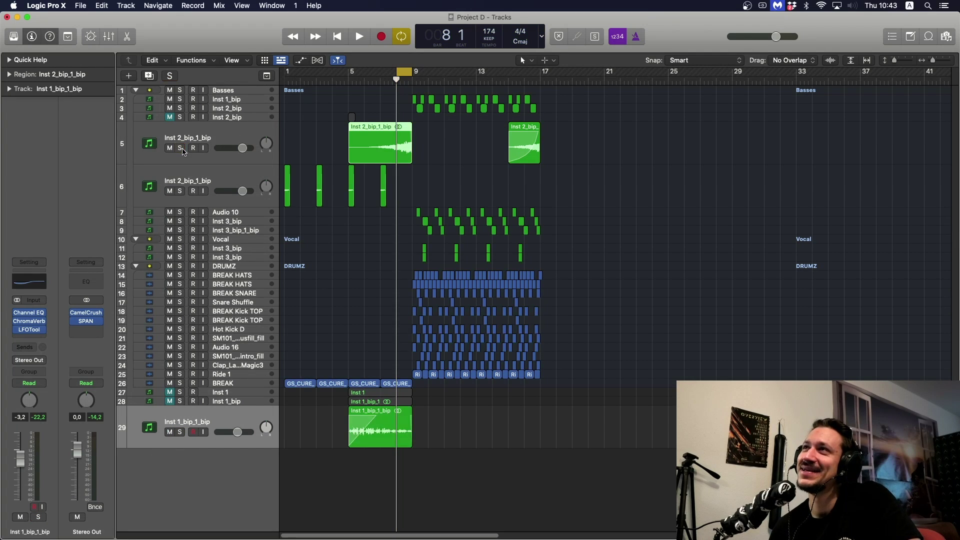
{"action": "left_click_drag", "start_coordinate": [351, 74], "coordinate": [352, 74]}
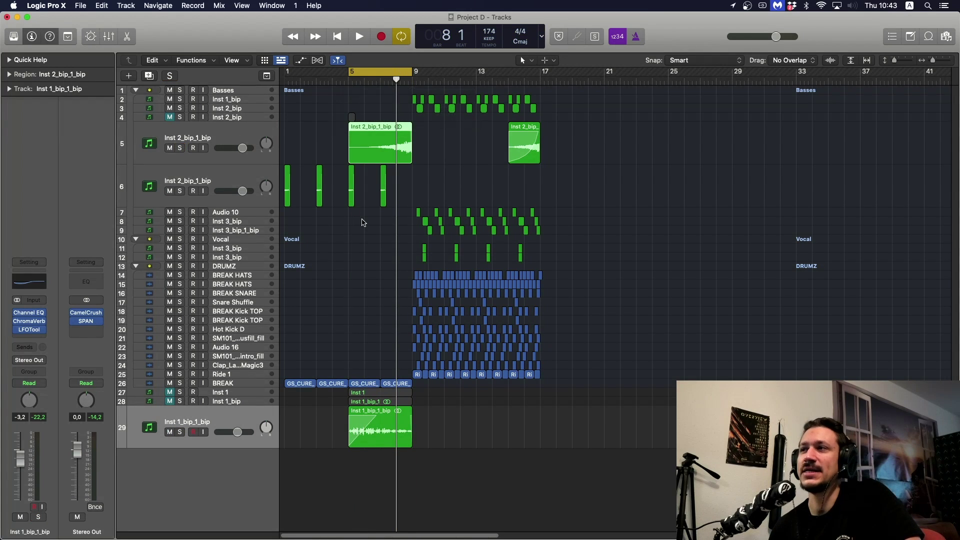